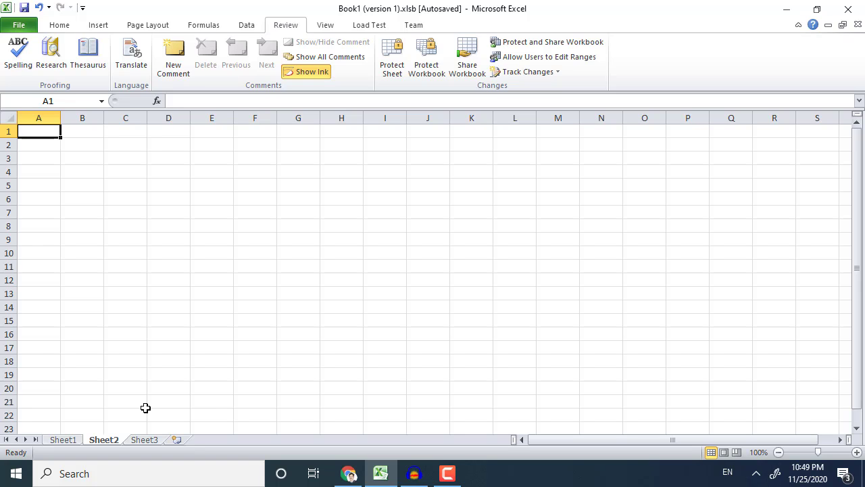
- Browse the Calendars category of the Office.com templates for a new workbook
{"action": "left_click", "coordinate": [32, 25]}
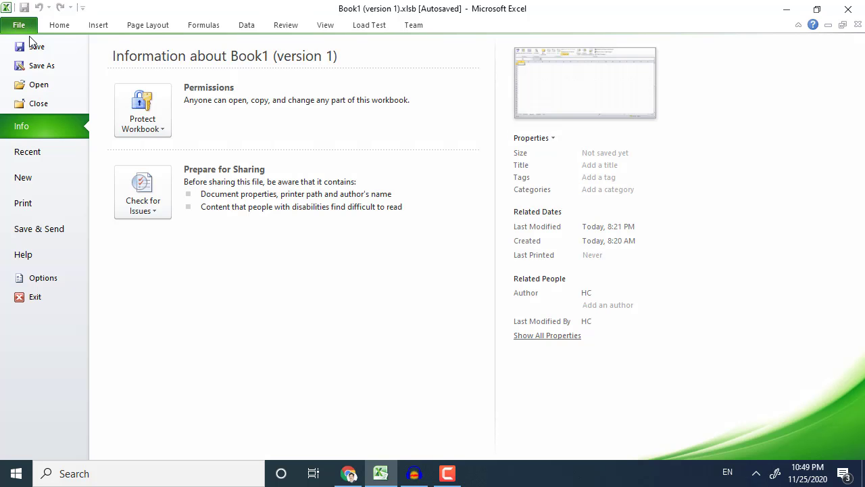
{"action": "left_click", "coordinate": [38, 178]}
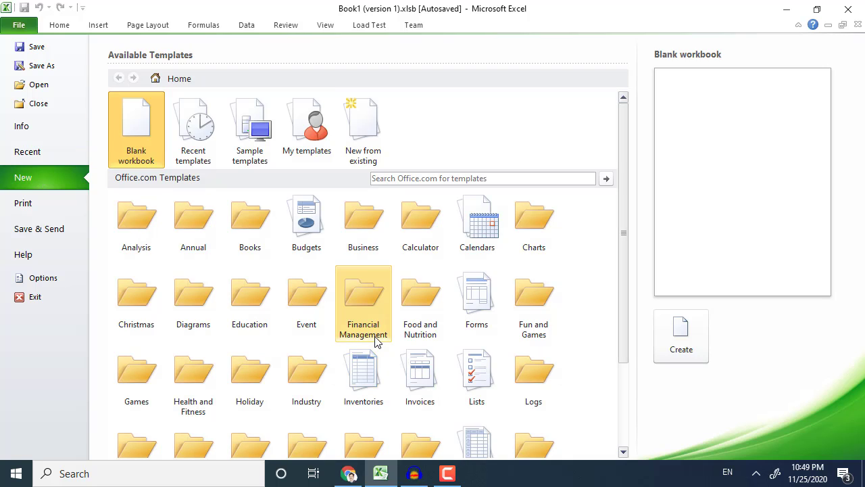
{"action": "left_click", "coordinate": [491, 251]}
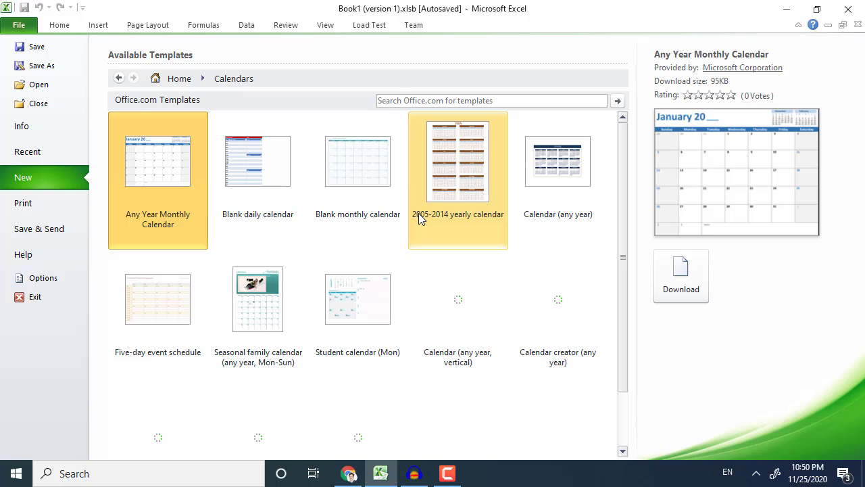
{"action": "scroll", "coordinate": [409, 265], "scroll_direction": "down", "scroll_amount": 2}
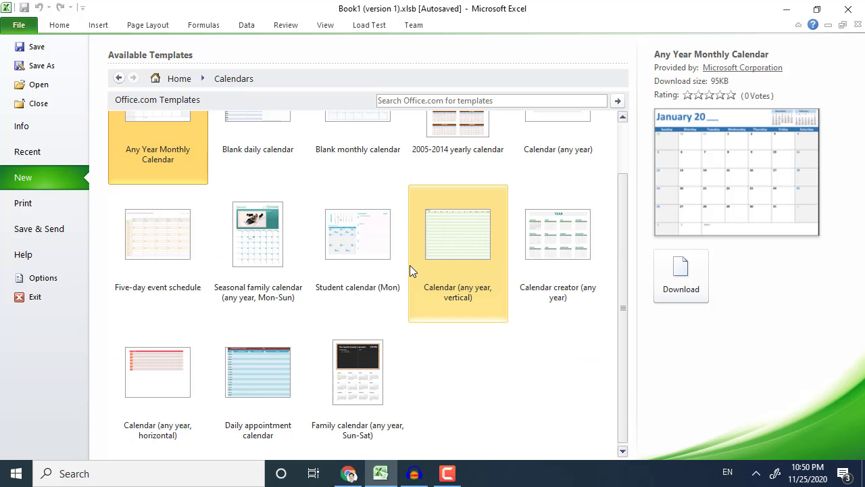
{"action": "scroll", "coordinate": [410, 265], "scroll_direction": "down", "scroll_amount": 1}
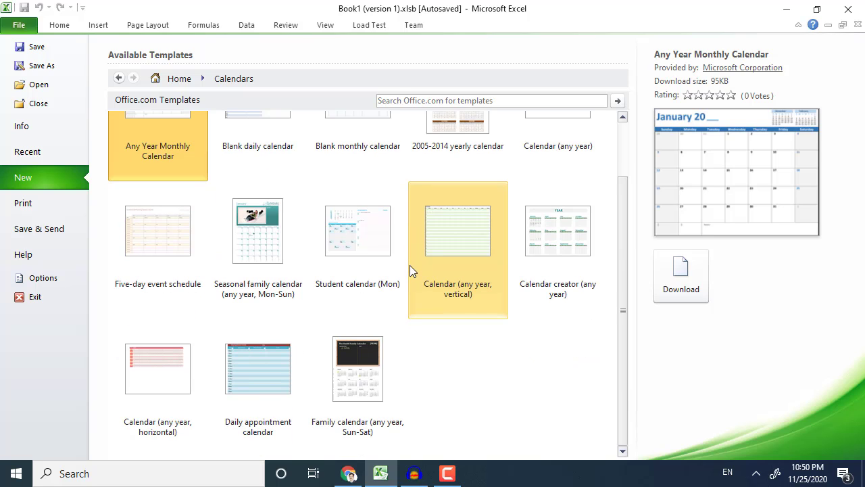
{"action": "scroll", "coordinate": [410, 265], "scroll_direction": "up", "scroll_amount": 1}
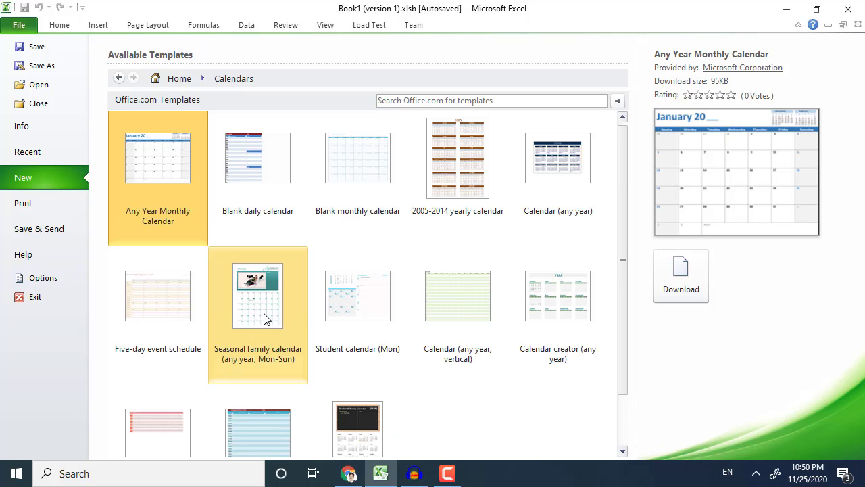
- Preview several calendar templates and create a workbook from Calendar creator (any year)
{"action": "left_click", "coordinate": [264, 308]}
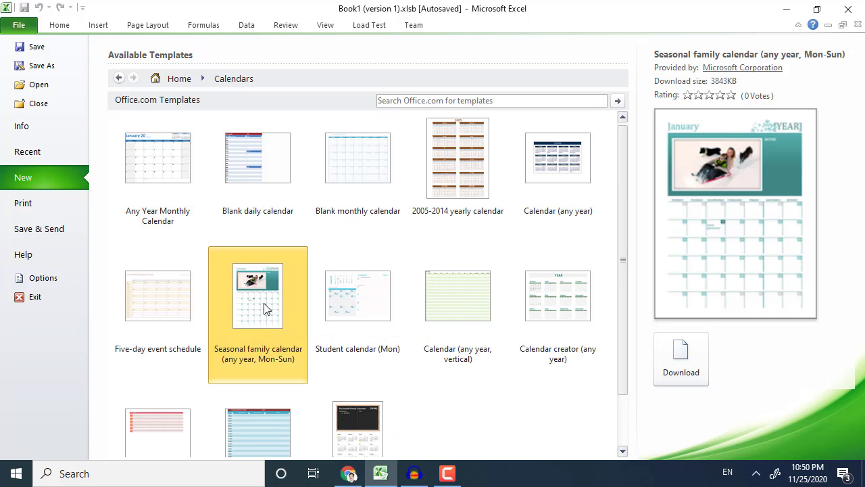
{"action": "left_click", "coordinate": [137, 189]}
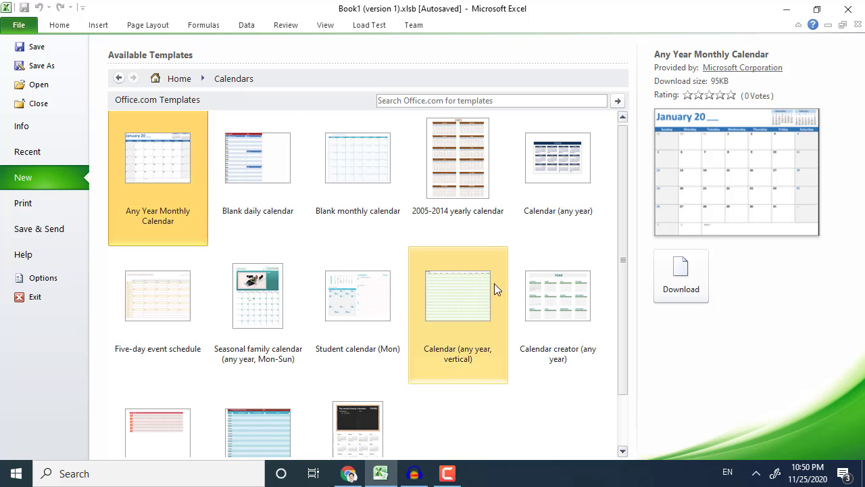
{"action": "left_click", "coordinate": [519, 294]}
{"action": "left_click", "coordinate": [275, 314]}
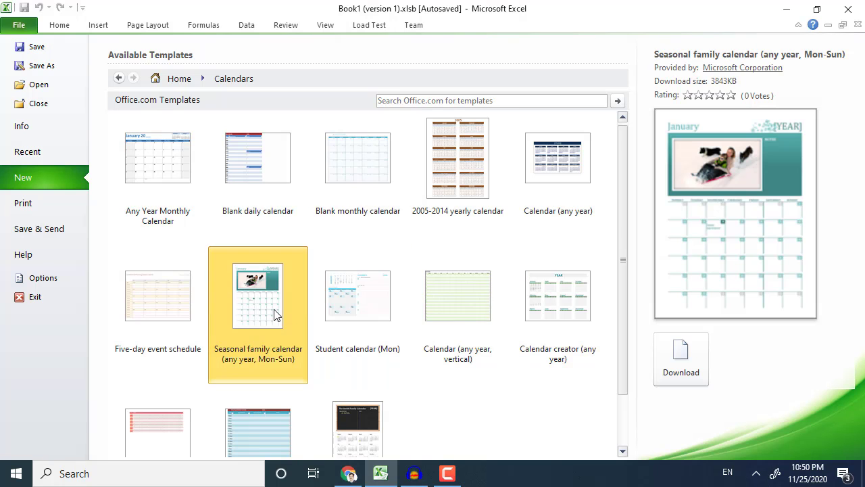
{"action": "left_click", "coordinate": [565, 312]}
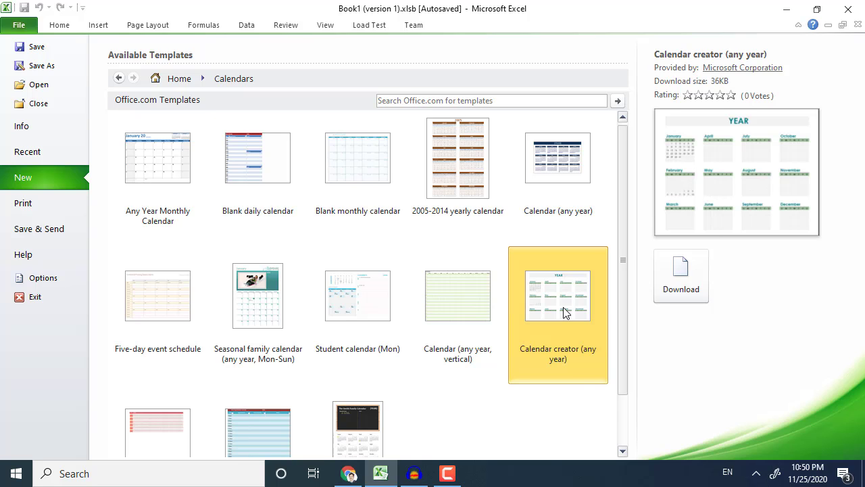
{"action": "double_click", "coordinate": [565, 312]}
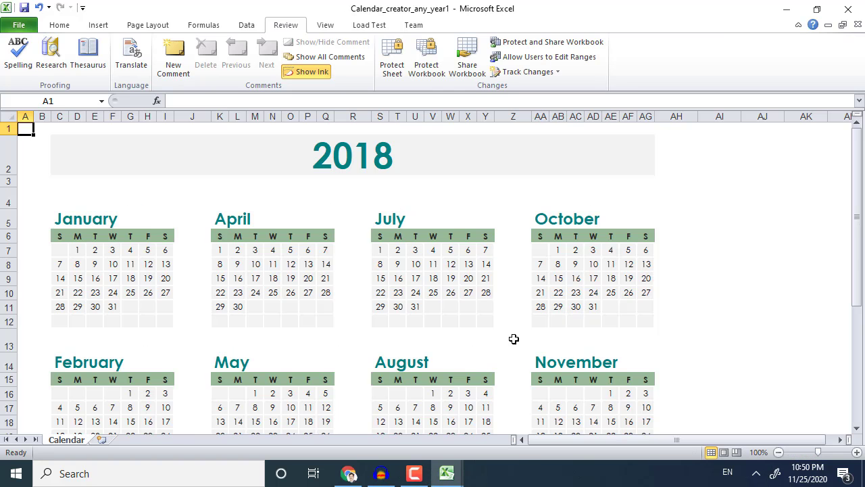
- Set the calendar's year to 2021
{"action": "scroll", "coordinate": [507, 363], "scroll_direction": "down", "scroll_amount": 9}
{"action": "scroll", "coordinate": [507, 363], "scroll_direction": "up", "scroll_amount": 9}
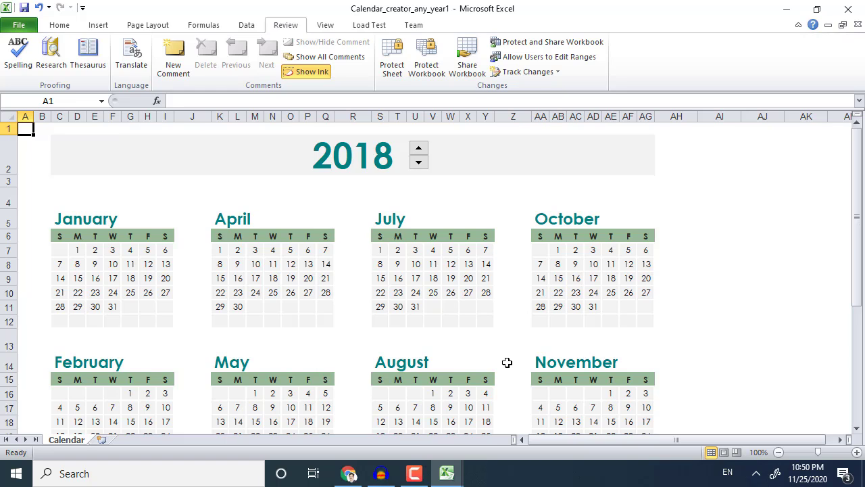
{"action": "left_click", "coordinate": [425, 163]}
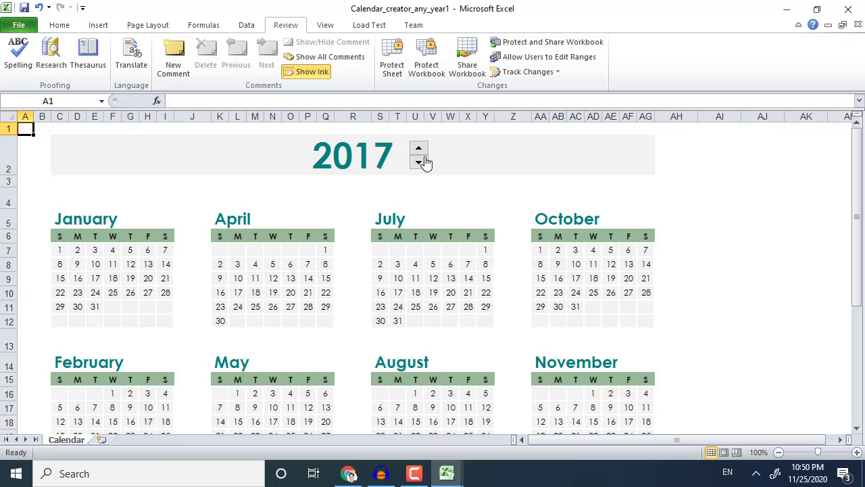
{"action": "left_click", "coordinate": [421, 150]}
{"action": "left_click", "coordinate": [423, 150]}
{"action": "left_click", "coordinate": [421, 149]}
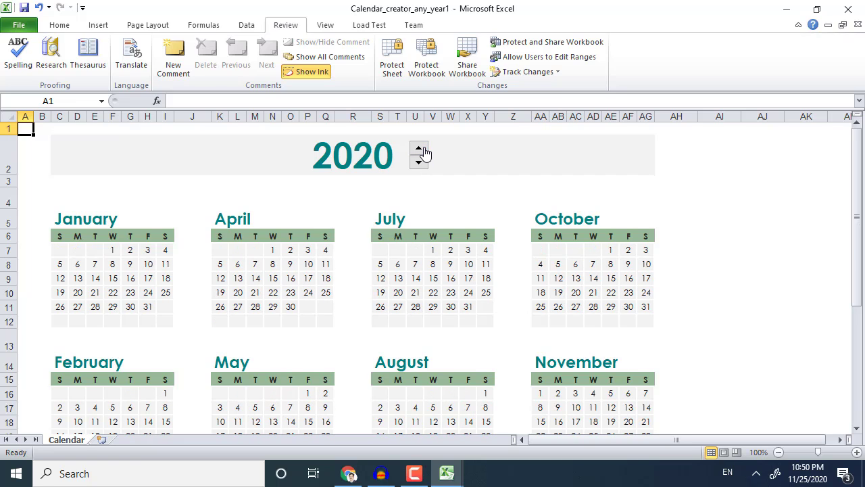
{"action": "left_click", "coordinate": [422, 149]}
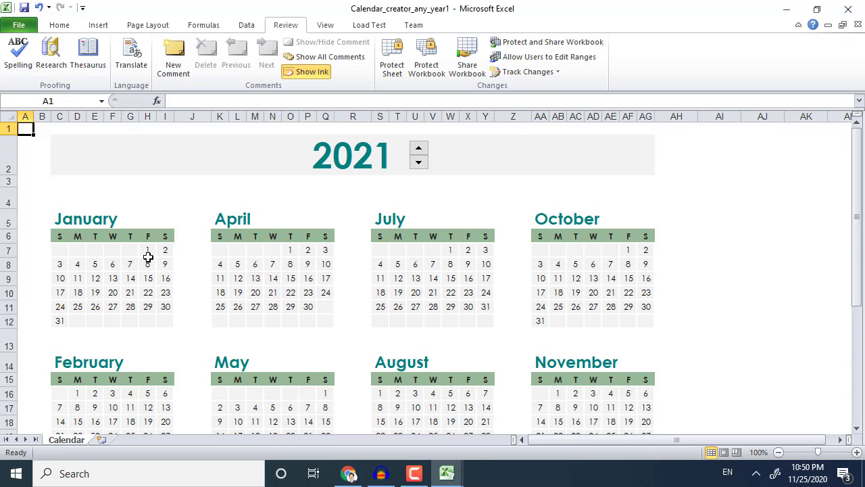
- Look through all months of the calendar and examine the January heading and the formula in cell C7
{"action": "scroll", "coordinate": [155, 280], "scroll_direction": "down", "scroll_amount": 2}
{"action": "scroll", "coordinate": [155, 280], "scroll_direction": "up", "scroll_amount": 2}
{"action": "scroll", "coordinate": [166, 279], "scroll_direction": "down", "scroll_amount": 3}
{"action": "scroll", "coordinate": [166, 282], "scroll_direction": "down", "scroll_amount": 4}
{"action": "scroll", "coordinate": [165, 282], "scroll_direction": "up", "scroll_amount": 7}
{"action": "left_click", "coordinate": [72, 218]}
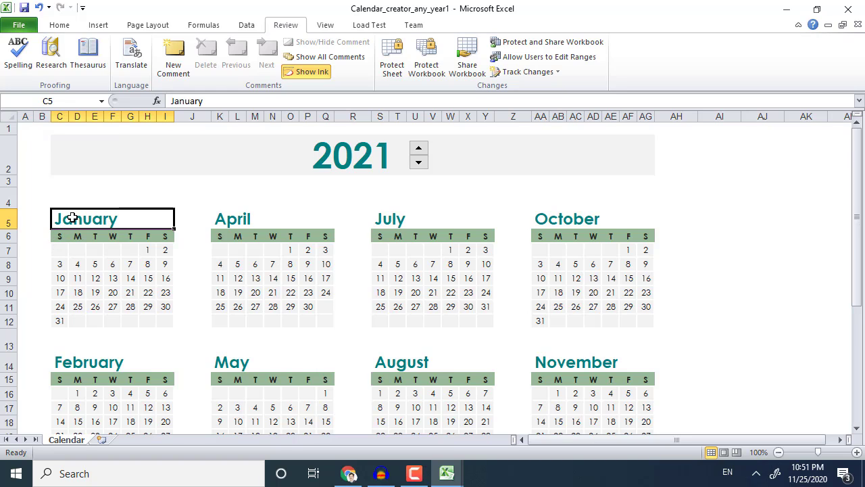
{"action": "left_click", "coordinate": [61, 250]}
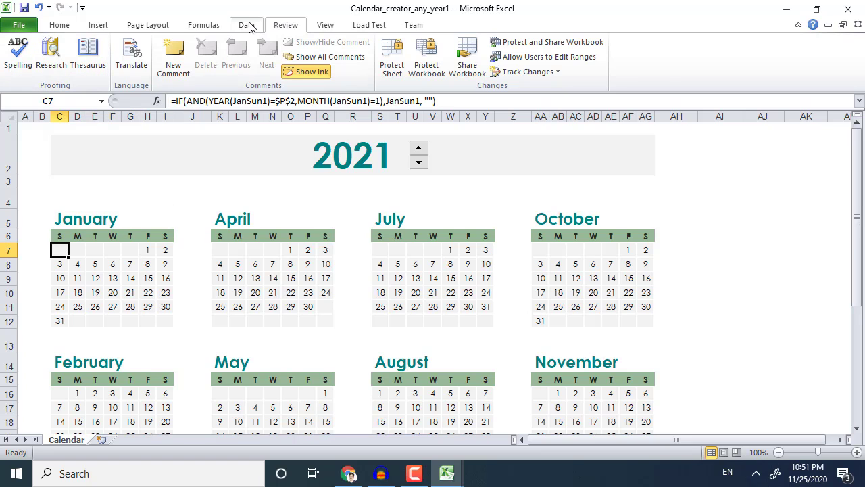
- Apply the built-in Austin theme to the calendar workbook
{"action": "left_click", "coordinate": [148, 25]}
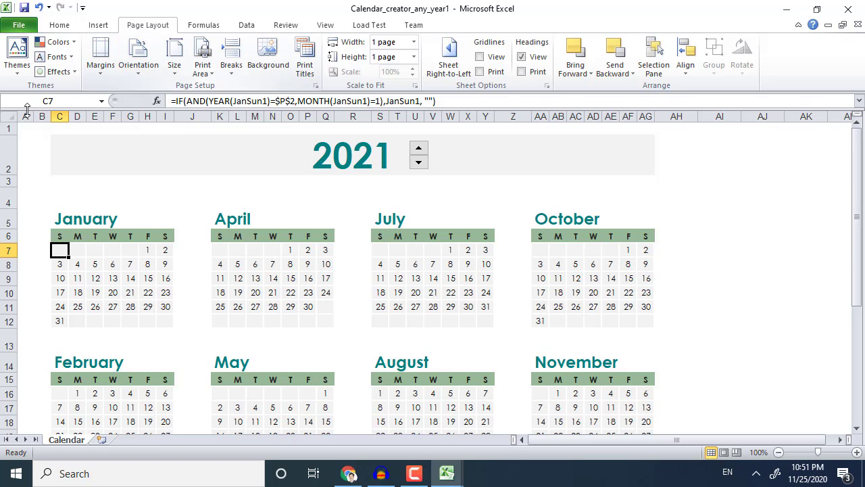
{"action": "left_click", "coordinate": [19, 68]}
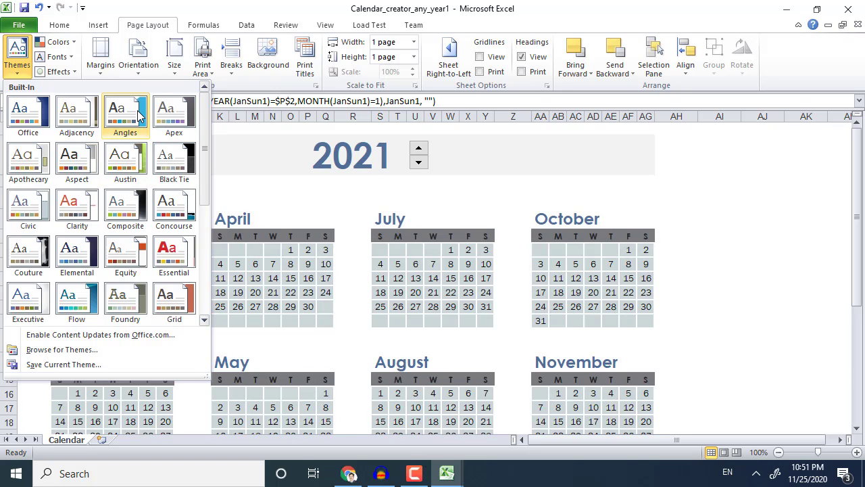
{"action": "left_click", "coordinate": [133, 167]}
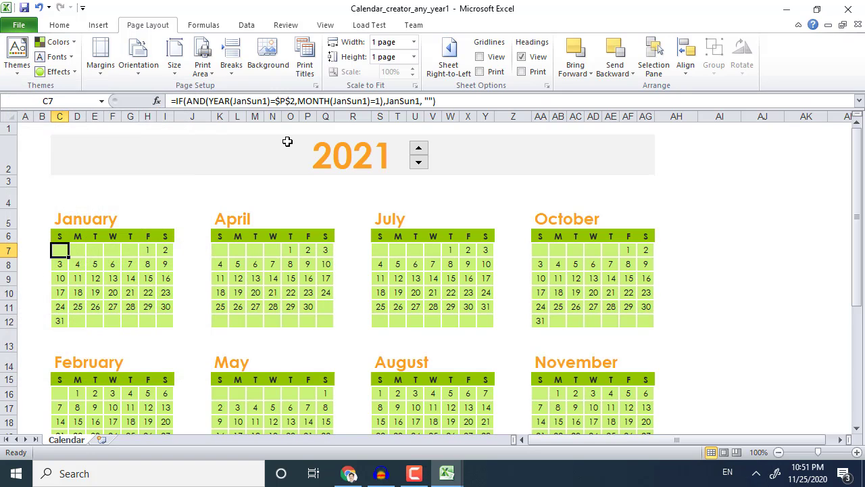
- Review the recoloured calendar and examine the date formulas in January's cell G7 and April's cell M9
{"action": "scroll", "coordinate": [261, 245], "scroll_direction": "down", "scroll_amount": 10}
{"action": "scroll", "coordinate": [264, 253], "scroll_direction": "up", "scroll_amount": 10}
{"action": "scroll", "coordinate": [205, 293], "scroll_direction": "down", "scroll_amount": 6}
{"action": "scroll", "coordinate": [205, 295], "scroll_direction": "up", "scroll_amount": 5}
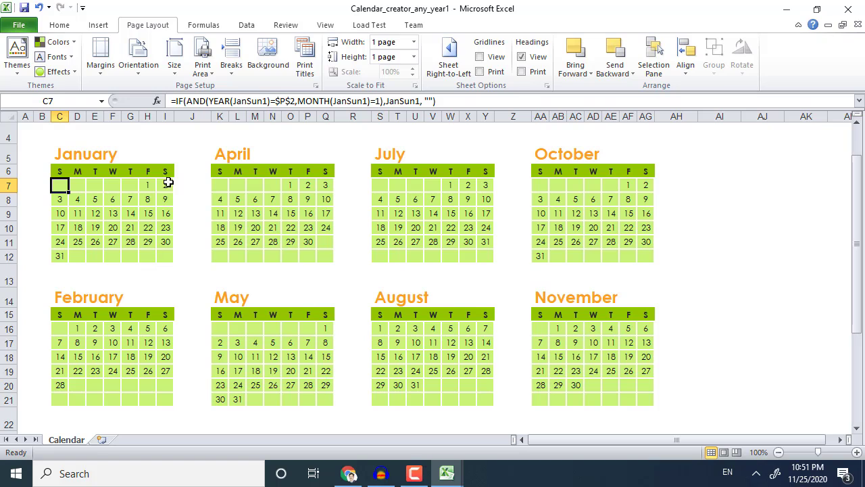
{"action": "left_click", "coordinate": [133, 187]}
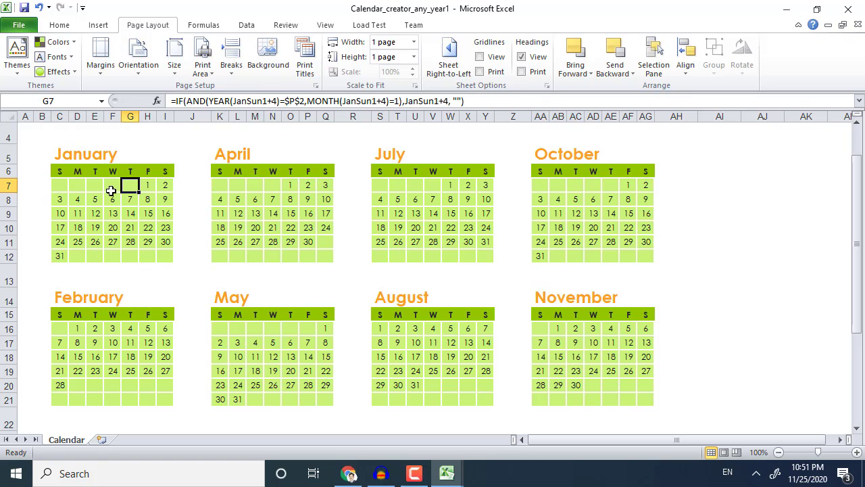
{"action": "left_click", "coordinate": [461, 100]}
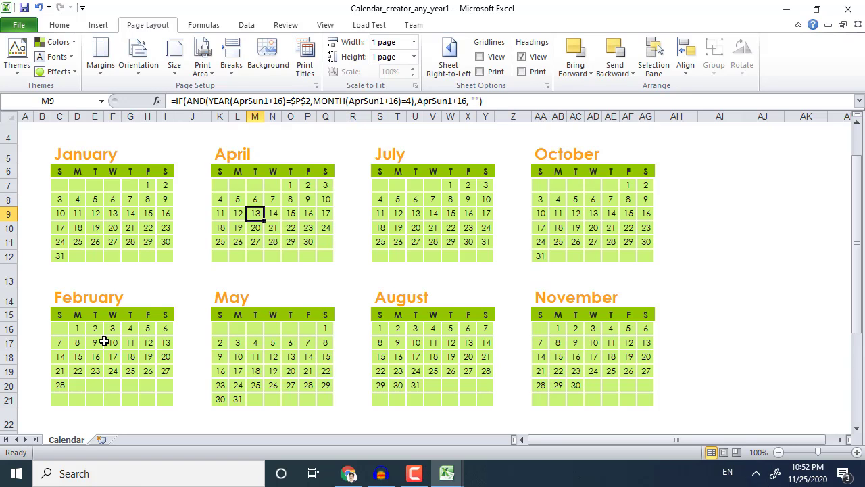
{"action": "scroll", "coordinate": [249, 351], "scroll_direction": "up", "scroll_amount": 1}
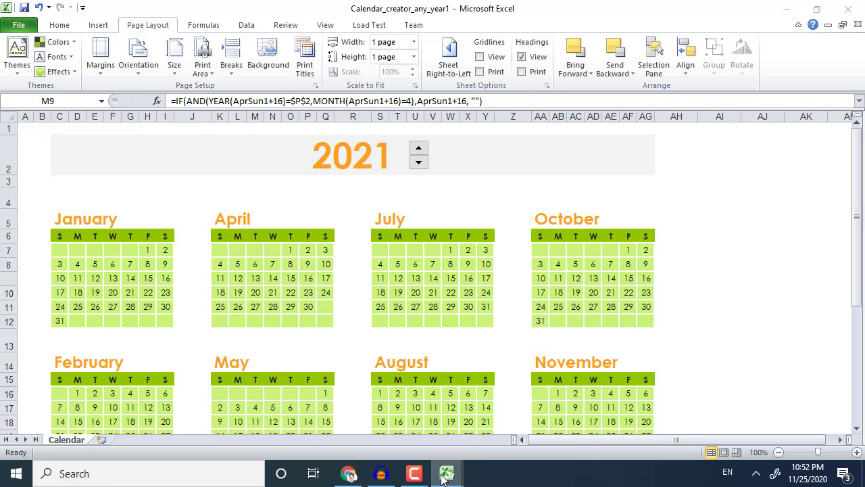
- Switch to the Book1 workbook and show Sheet1 with the list of months
{"action": "mouse_move", "coordinate": [446, 474]}
{"action": "left_click", "coordinate": [386, 439]}
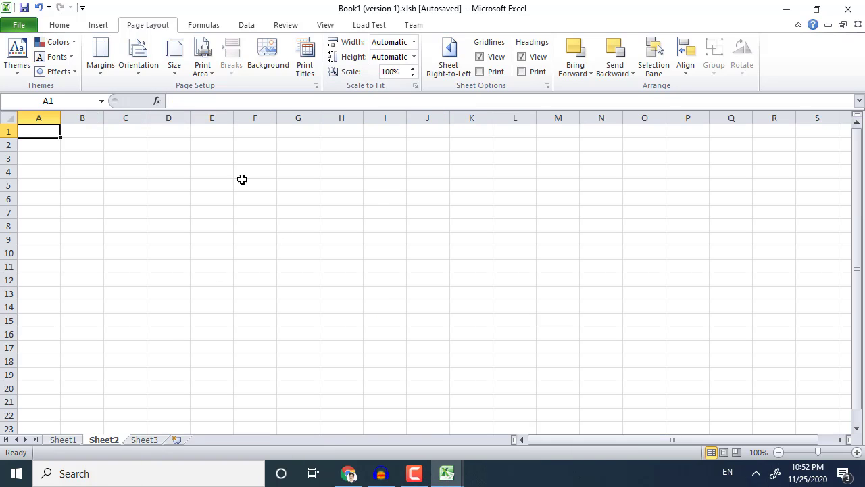
{"action": "left_click", "coordinate": [59, 26]}
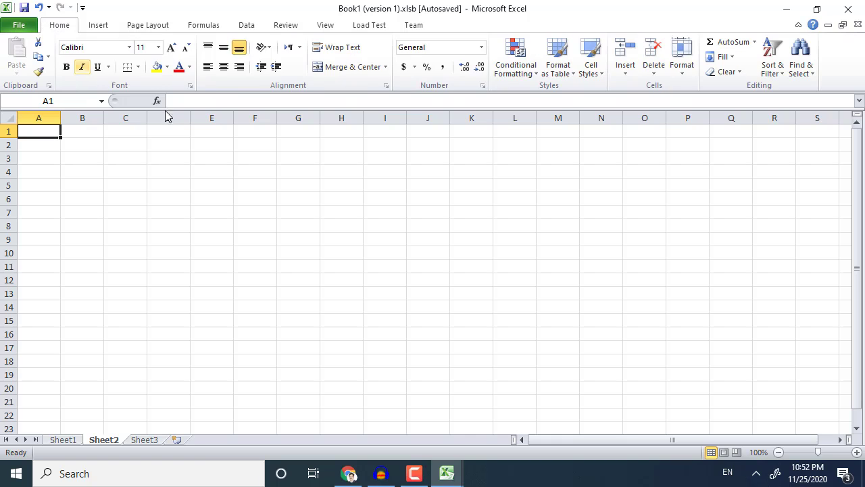
{"action": "left_click", "coordinate": [61, 439]}
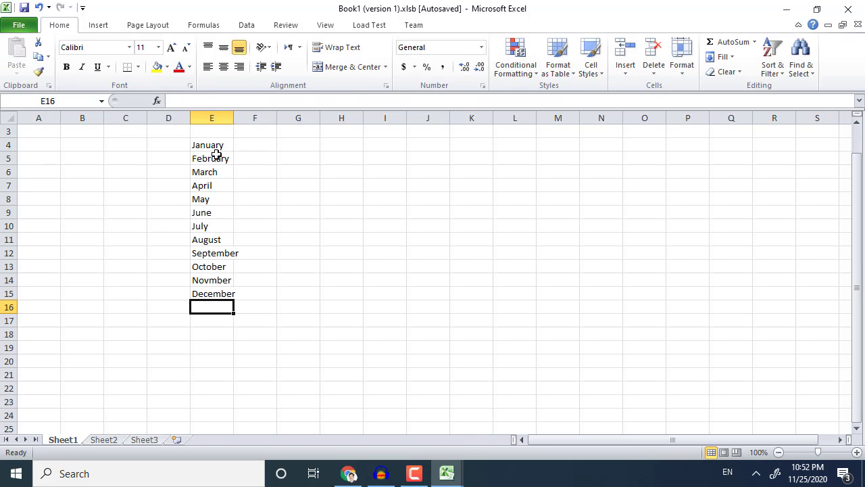
- Start a data validation rule for column C that allows values from a List
{"action": "left_click", "coordinate": [118, 118]}
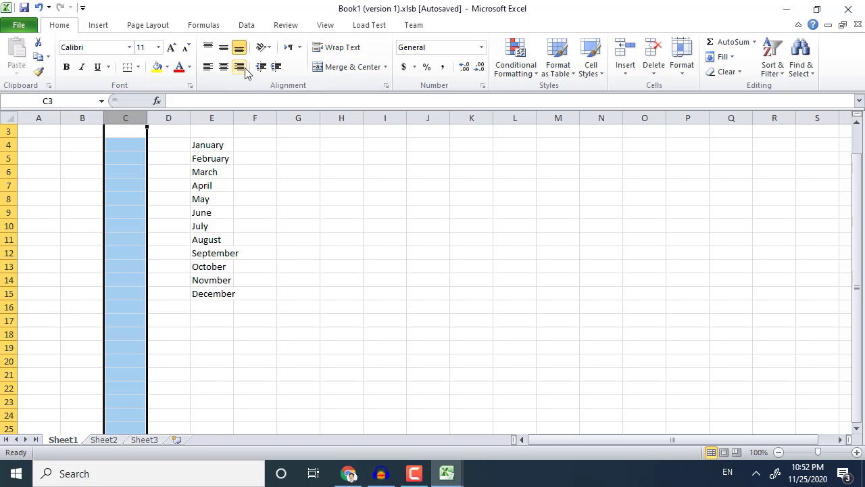
{"action": "left_click", "coordinate": [247, 25]}
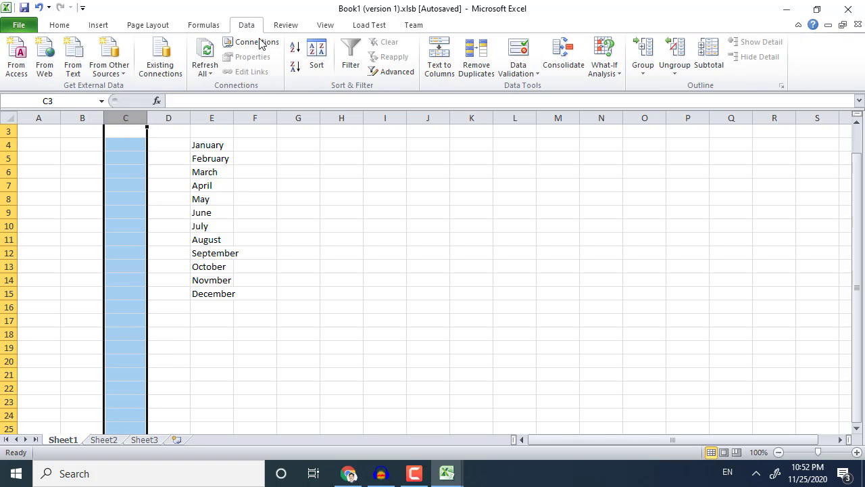
{"action": "left_click", "coordinate": [522, 60]}
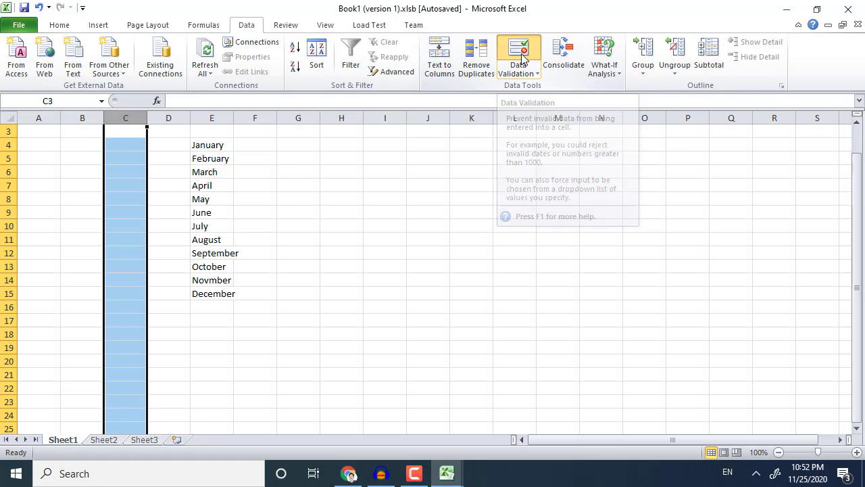
{"action": "left_click_drag", "start_coordinate": [522, 70], "coordinate": [534, 116]}
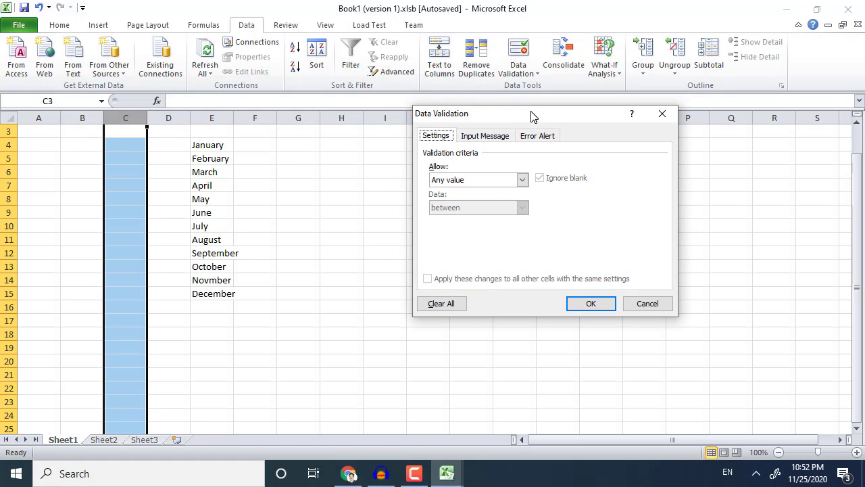
{"action": "left_click", "coordinate": [522, 180]}
{"action": "left_click", "coordinate": [492, 224]}
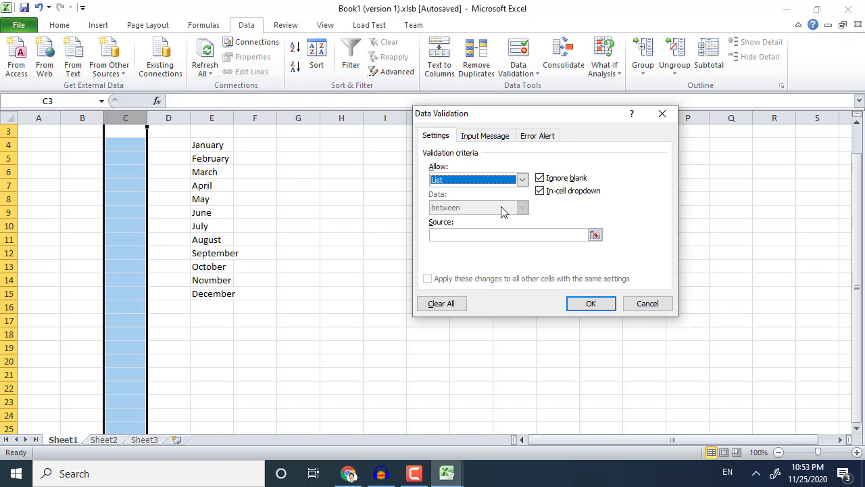
{"action": "left_click", "coordinate": [522, 181]}
{"action": "left_click", "coordinate": [502, 224]}
- Set the validation list source to the month names in =$E$4:$E$15 and apply the rule
{"action": "left_click", "coordinate": [510, 234]}
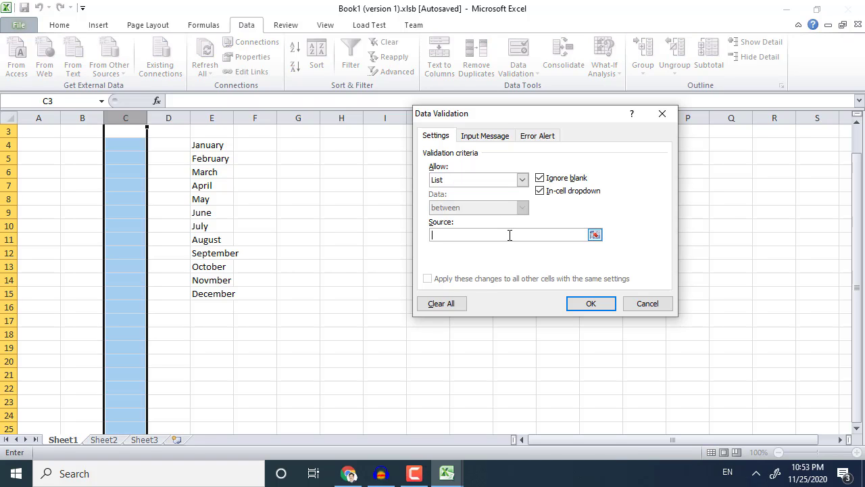
{"action": "left_click", "coordinate": [595, 234]}
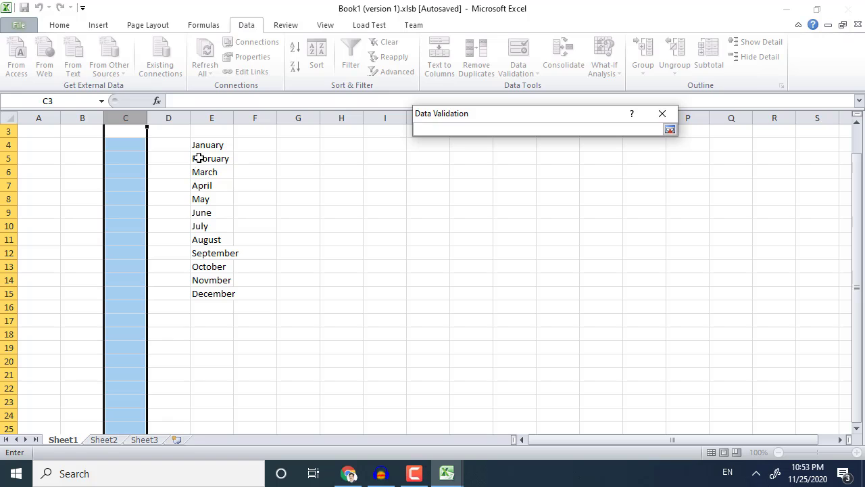
{"action": "left_click_drag", "start_coordinate": [205, 144], "coordinate": [197, 294]}
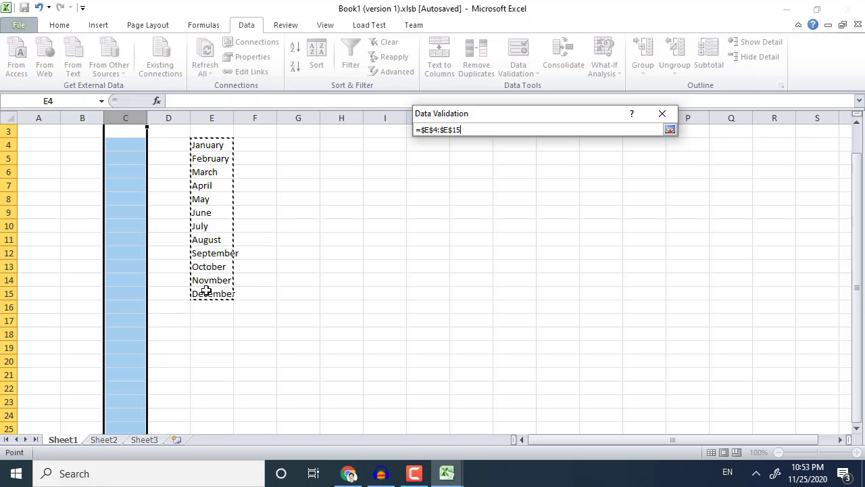
{"action": "left_click", "coordinate": [671, 130]}
{"action": "left_click", "coordinate": [608, 302]}
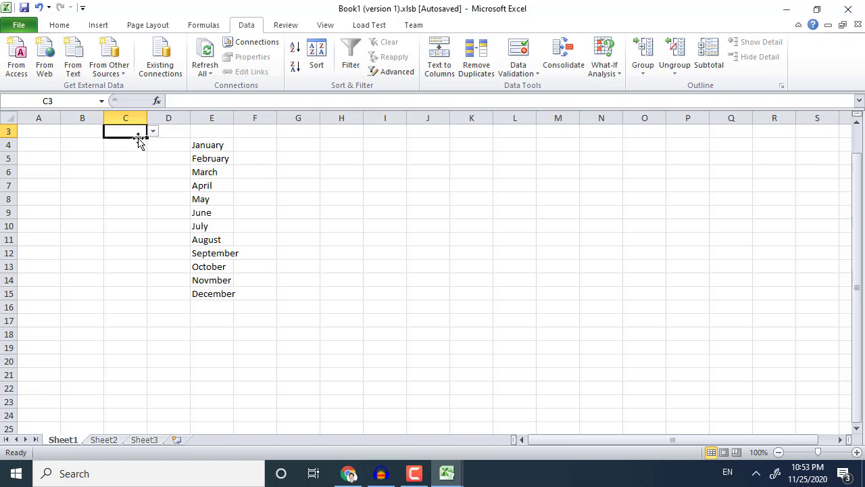
- Choose April, June and May from the in-cell month lists in C3, C4 and C5
{"action": "left_click", "coordinate": [154, 130]}
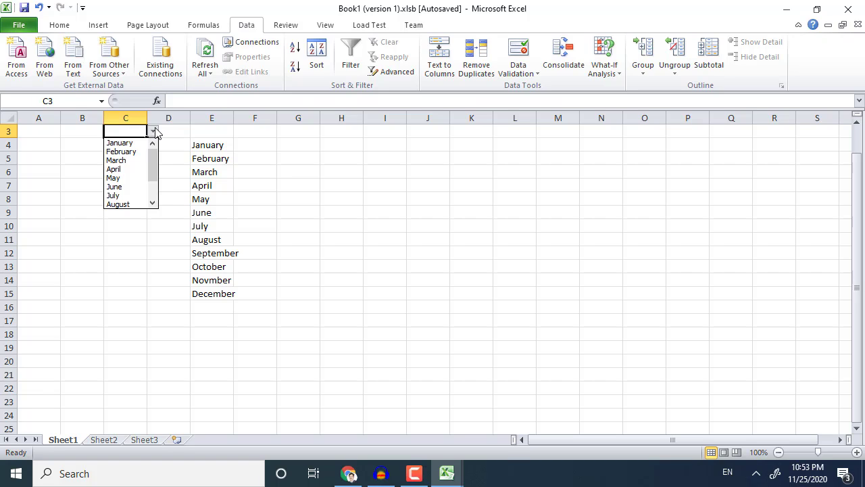
{"action": "left_click", "coordinate": [147, 170]}
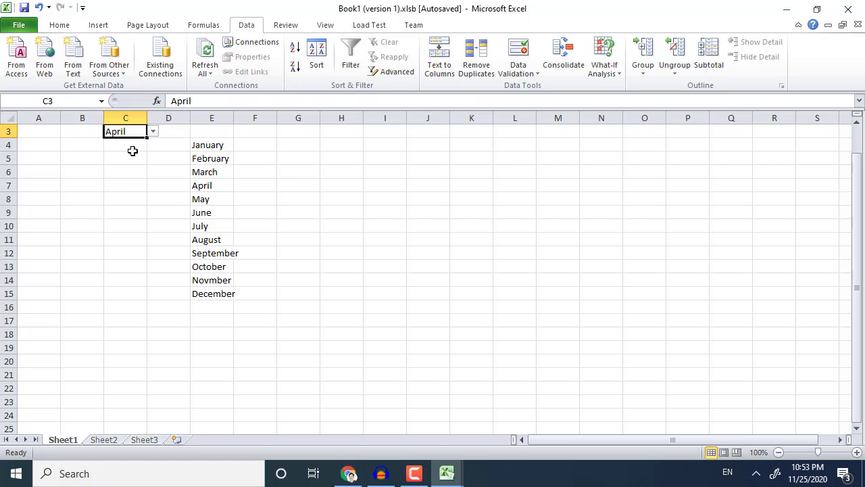
{"action": "left_click", "coordinate": [134, 149]}
{"action": "left_click", "coordinate": [153, 145]}
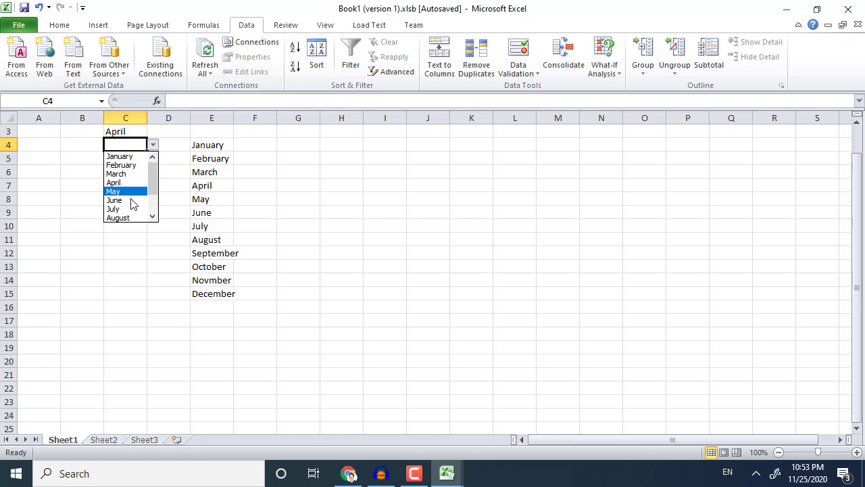
{"action": "left_click", "coordinate": [132, 200]}
{"action": "left_click", "coordinate": [140, 163]}
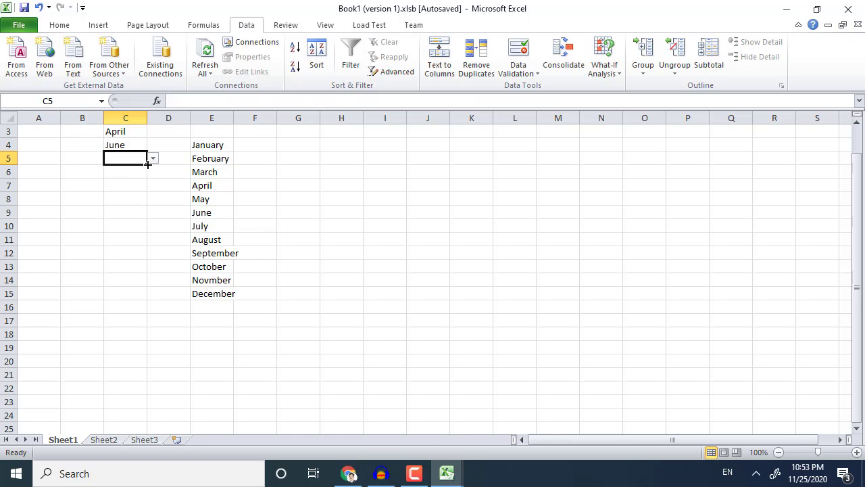
{"action": "left_click", "coordinate": [153, 158]}
{"action": "left_click", "coordinate": [132, 205]}
- Fill C6, C7 and C8 with August, June and July from their month lists
{"action": "left_click", "coordinate": [143, 173]}
{"action": "left_click", "coordinate": [152, 172]}
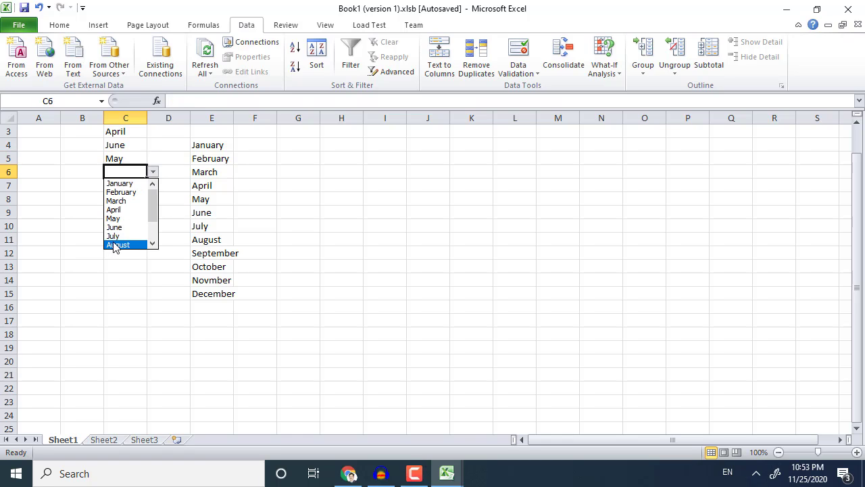
{"action": "left_click", "coordinate": [116, 245]}
{"action": "left_click", "coordinate": [140, 188]}
{"action": "left_click", "coordinate": [153, 186]}
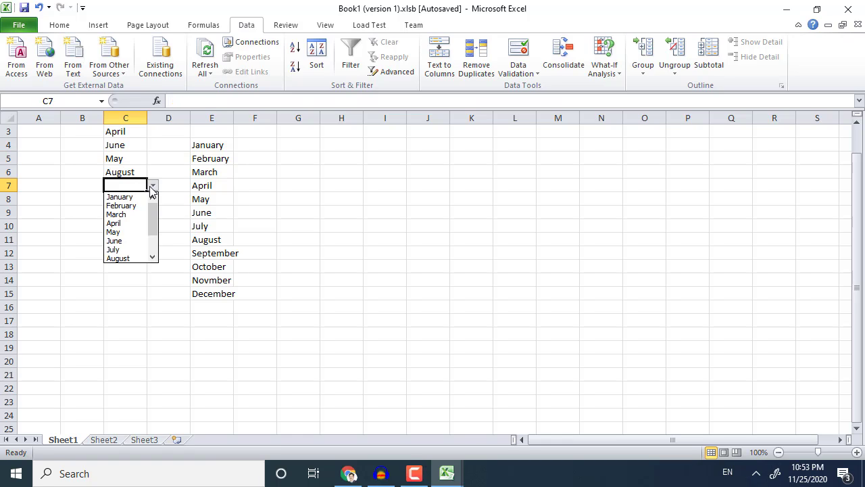
{"action": "left_click", "coordinate": [118, 239]}
{"action": "left_click", "coordinate": [140, 201]}
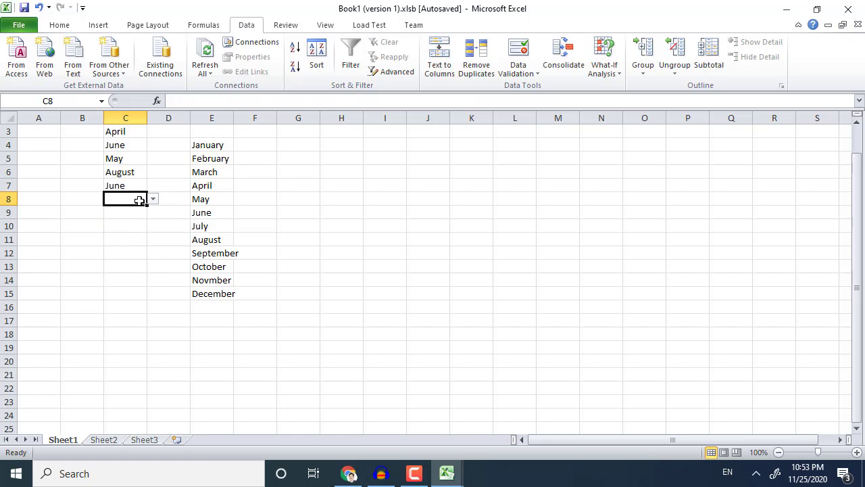
{"action": "left_click", "coordinate": [153, 198]}
{"action": "left_click", "coordinate": [122, 263]}
- Pick August for C9, May for C10 and June for C11 from their month lists
{"action": "left_click", "coordinate": [143, 212]}
{"action": "left_click", "coordinate": [153, 212]}
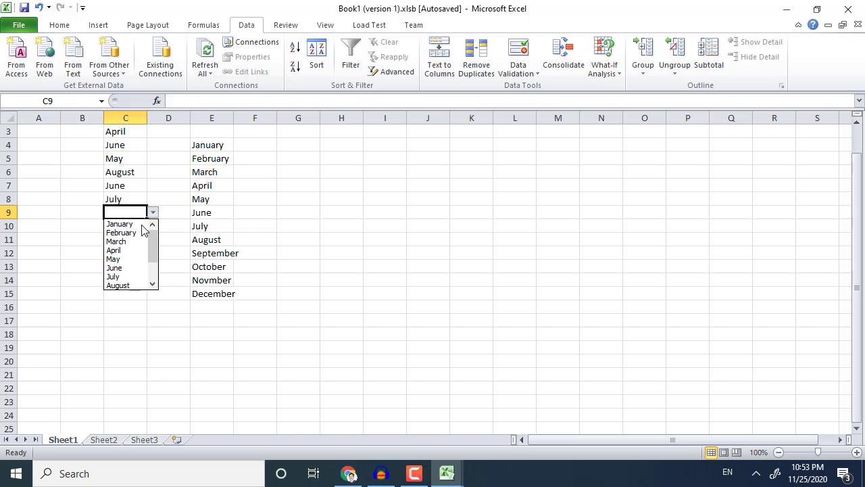
{"action": "left_click", "coordinate": [115, 284]}
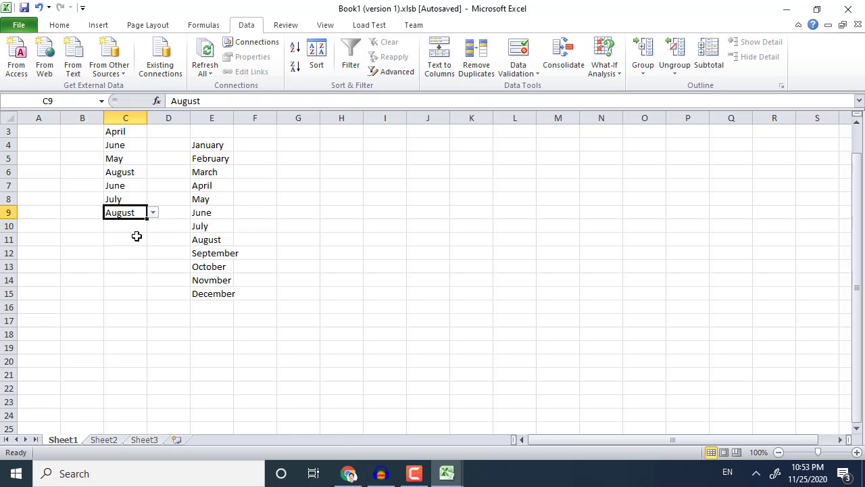
{"action": "left_click", "coordinate": [141, 226]}
{"action": "left_click", "coordinate": [153, 226]}
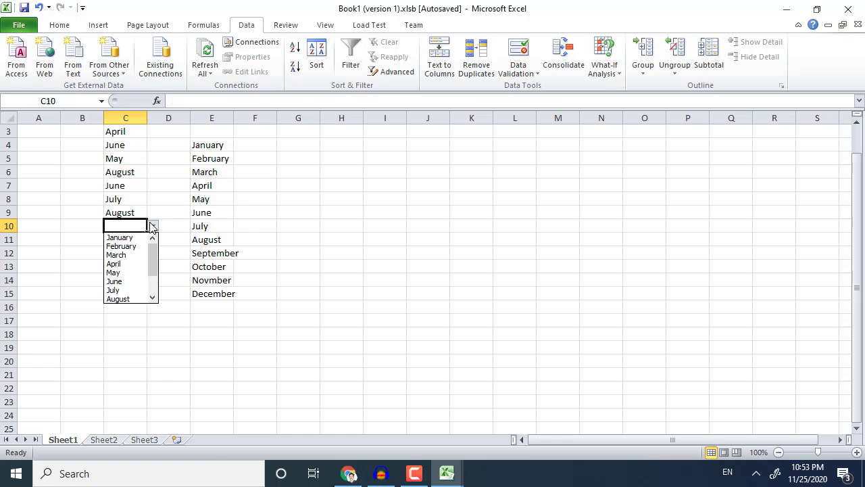
{"action": "left_click", "coordinate": [122, 274]}
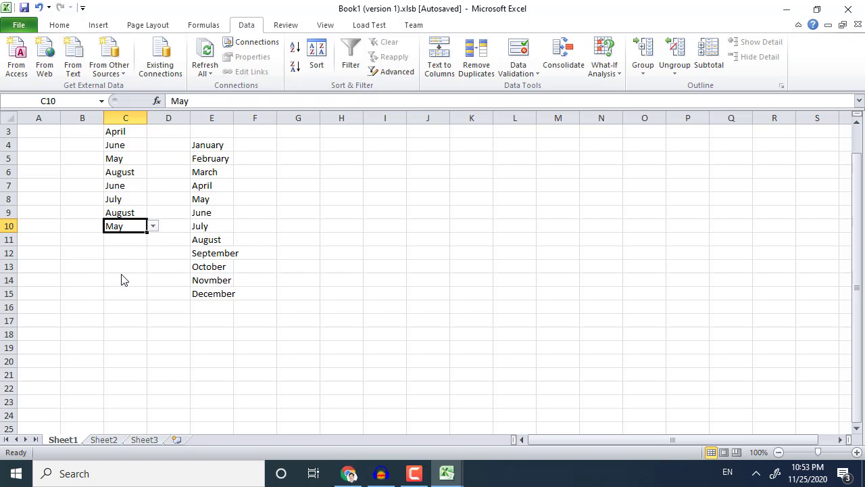
{"action": "left_click", "coordinate": [136, 243]}
{"action": "left_click", "coordinate": [149, 231]}
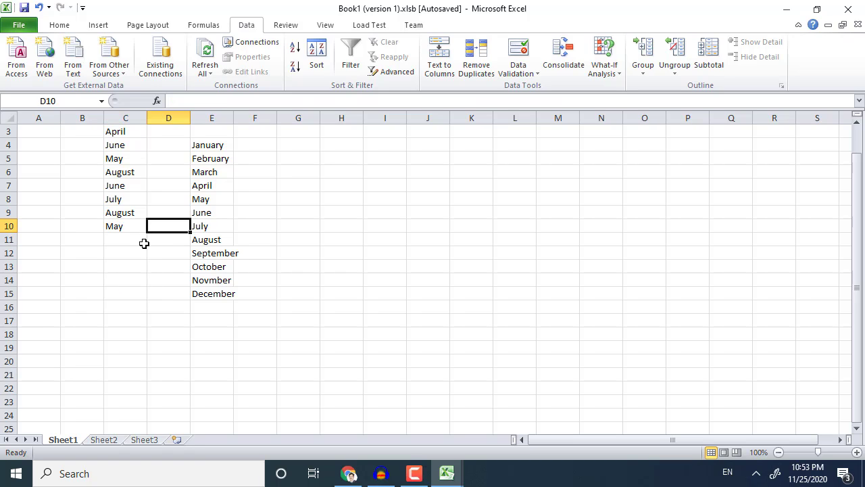
{"action": "left_click", "coordinate": [144, 243]}
{"action": "left_click", "coordinate": [154, 240]}
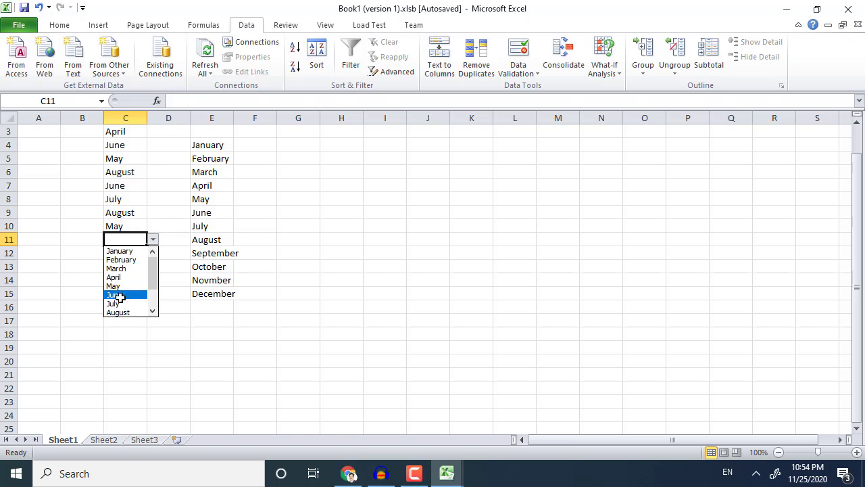
{"action": "left_click", "coordinate": [117, 294]}
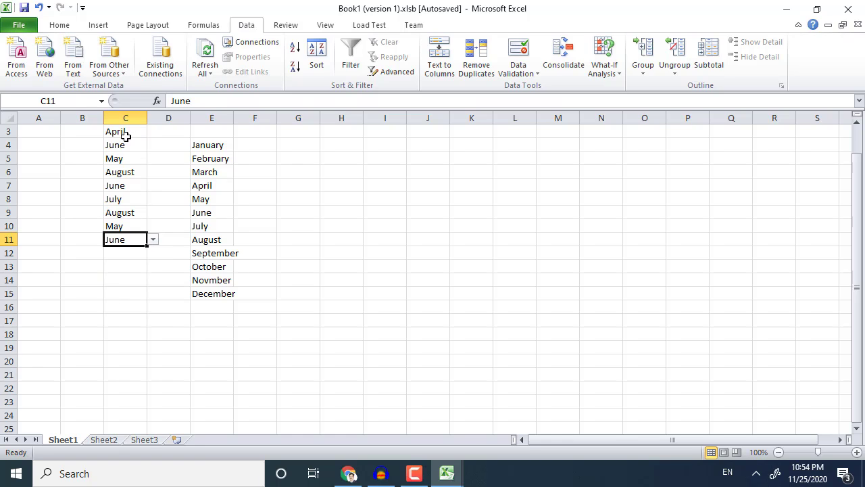
- Remove the duplicate months from C3:C11, comparing column C without a header row
{"action": "left_click_drag", "start_coordinate": [126, 130], "coordinate": [125, 243]}
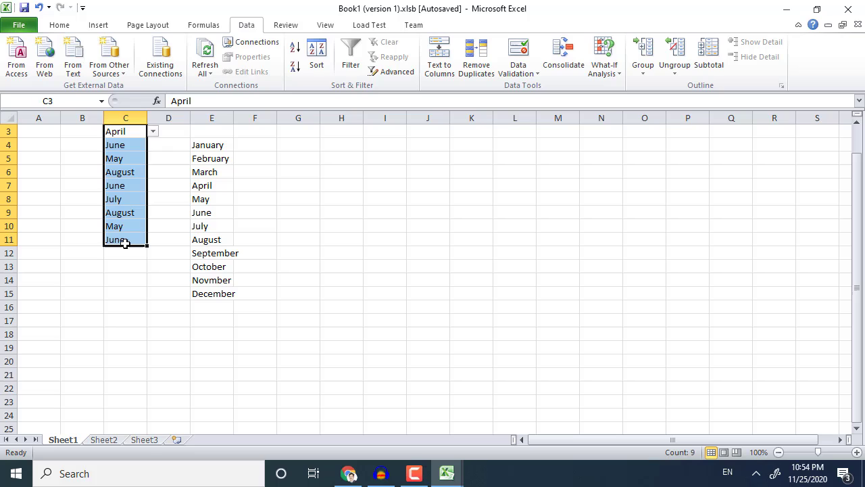
{"action": "left_click", "coordinate": [479, 67]}
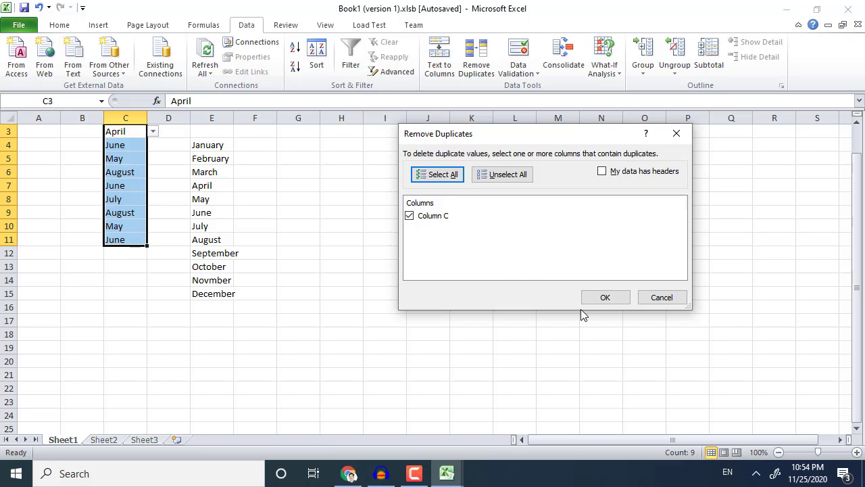
{"action": "left_click", "coordinate": [604, 299]}
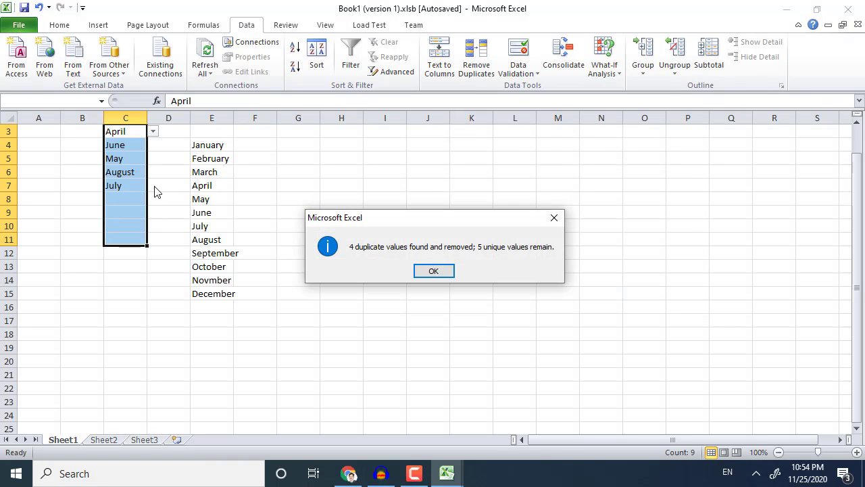
{"action": "left_click", "coordinate": [433, 270]}
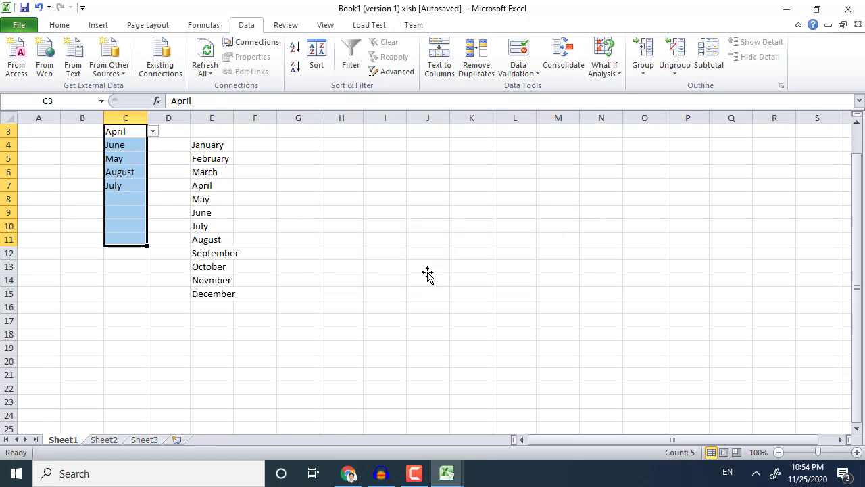
{"action": "left_click", "coordinate": [427, 268]}
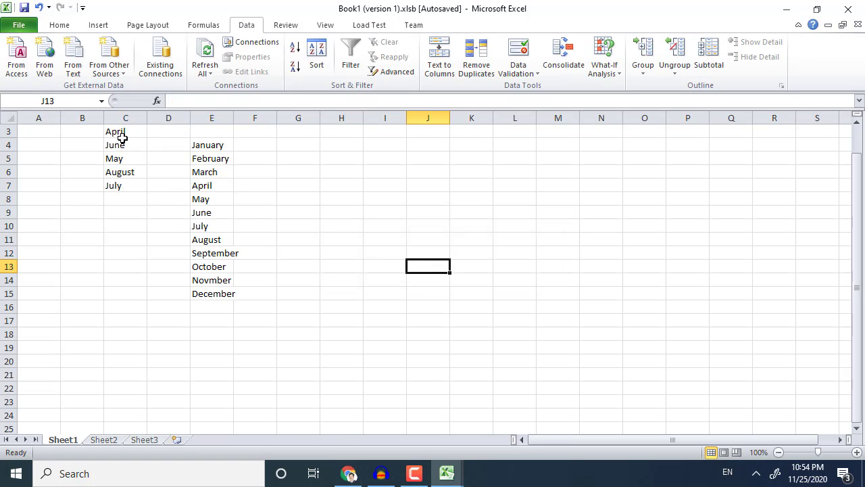
{"action": "left_click_drag", "start_coordinate": [121, 142], "coordinate": [138, 196]}
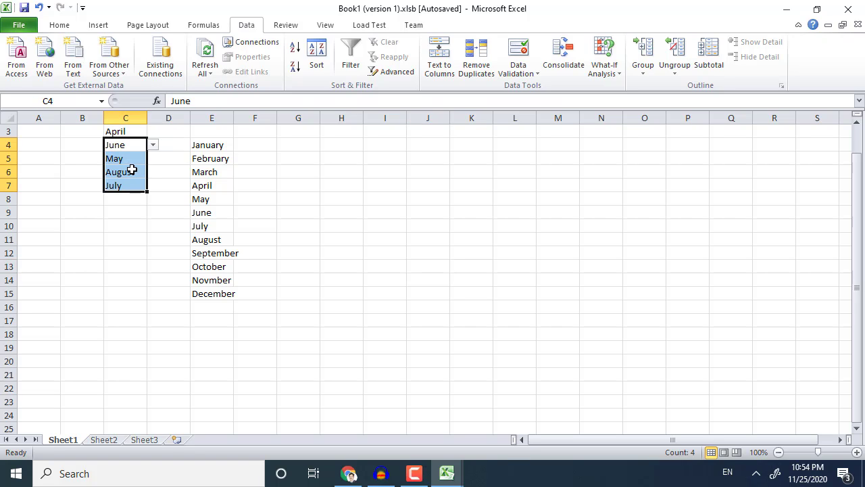
- Fill the cells A1:H1 with yellow
{"action": "left_click", "coordinate": [73, 29]}
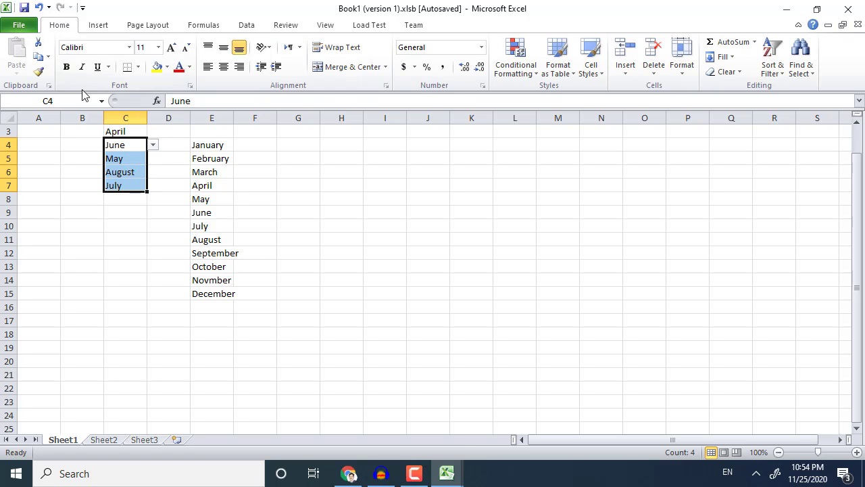
{"action": "left_click", "coordinate": [122, 132]}
{"action": "left_click_drag", "start_coordinate": [41, 131], "coordinate": [332, 143]}
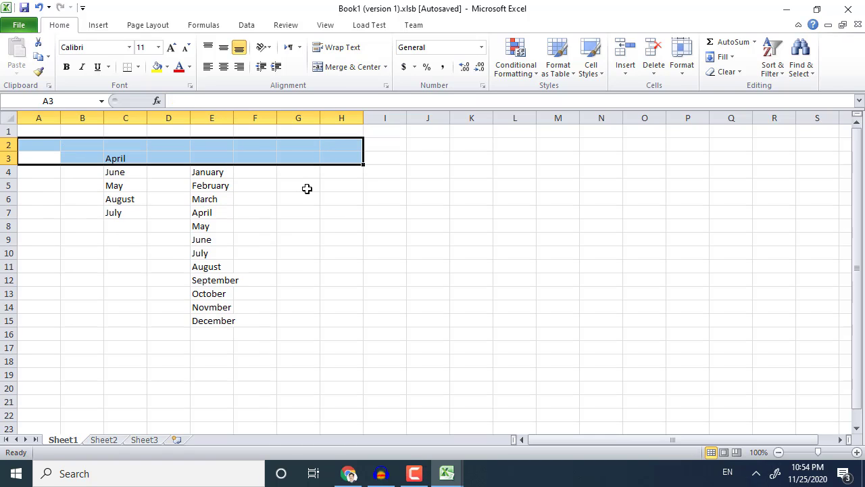
{"action": "left_click_drag", "start_coordinate": [40, 132], "coordinate": [362, 132]}
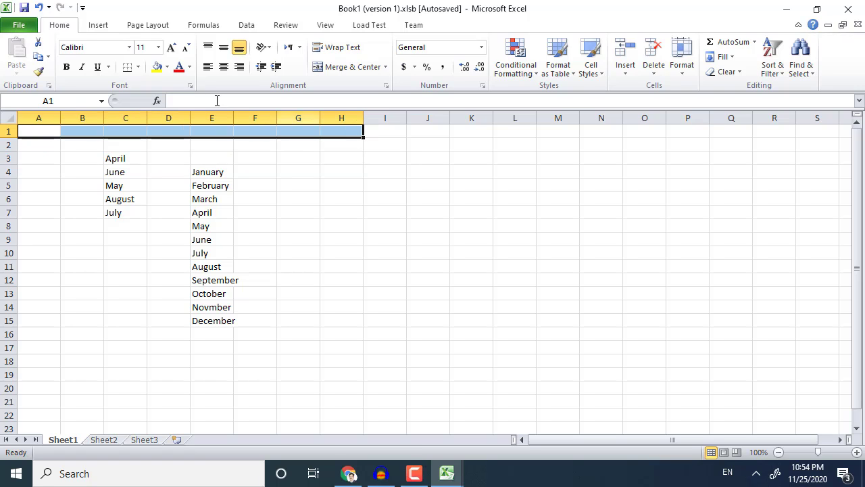
{"action": "left_click", "coordinate": [157, 67]}
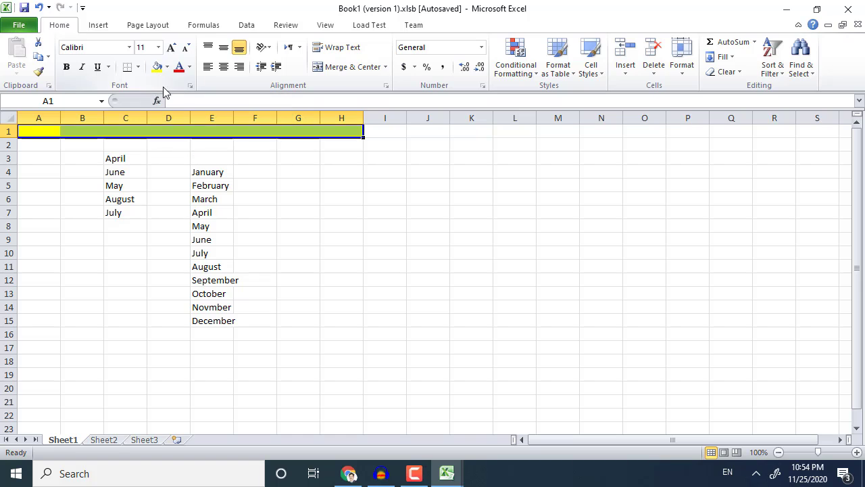
- Set the font colour of cell D1 to the darkest aqua theme shade
{"action": "left_click", "coordinate": [177, 130]}
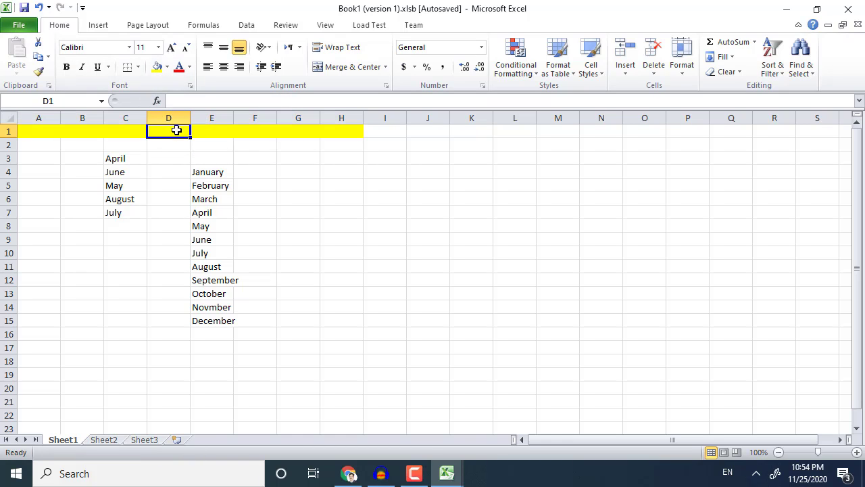
{"action": "left_click", "coordinate": [190, 67]}
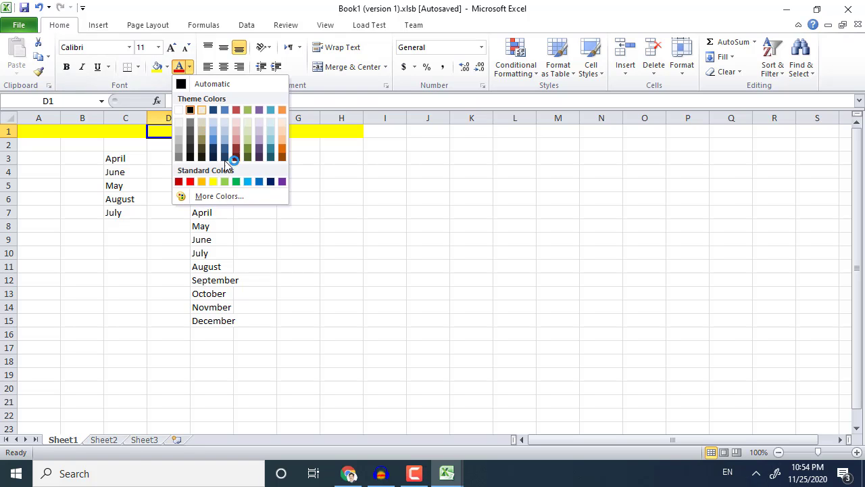
{"action": "left_click", "coordinate": [268, 157]}
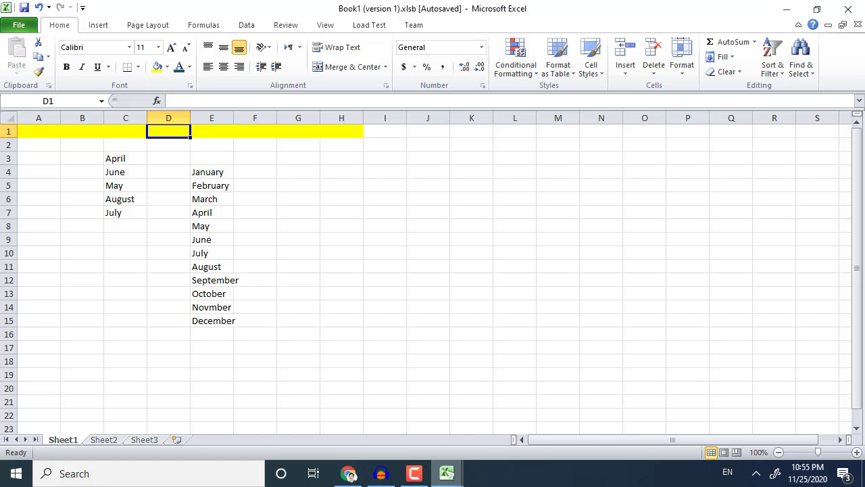
- Switch to the Calendar_creator_any_year1 workbook and browse the Calendars category of the Office.com templates for a new file
{"action": "mouse_move", "coordinate": [453, 481]}
{"action": "left_click", "coordinate": [463, 426]}
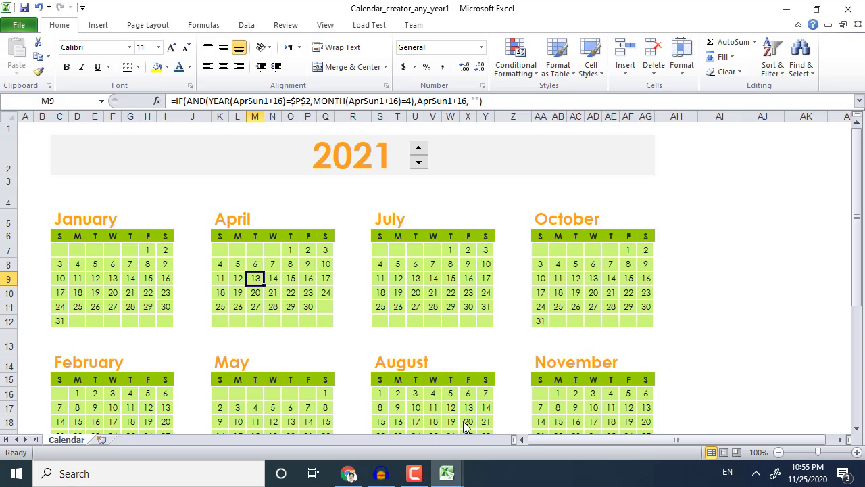
{"action": "left_click", "coordinate": [18, 25]}
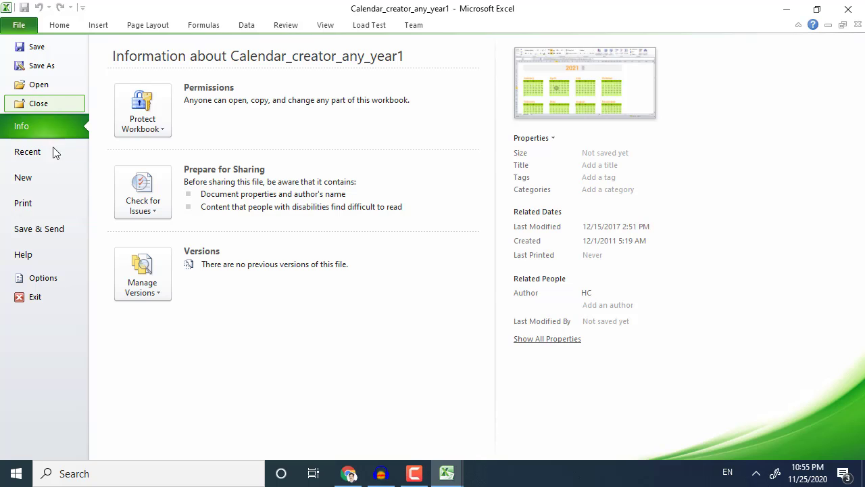
{"action": "left_click", "coordinate": [39, 183]}
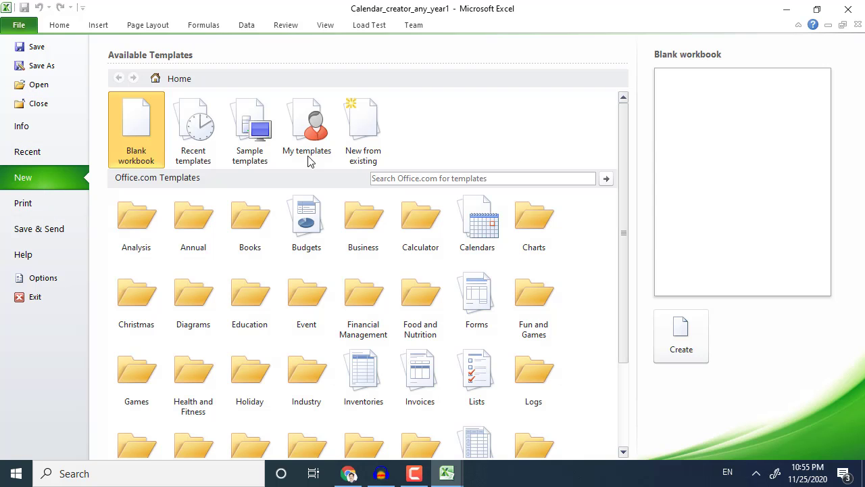
{"action": "left_click", "coordinate": [478, 220]}
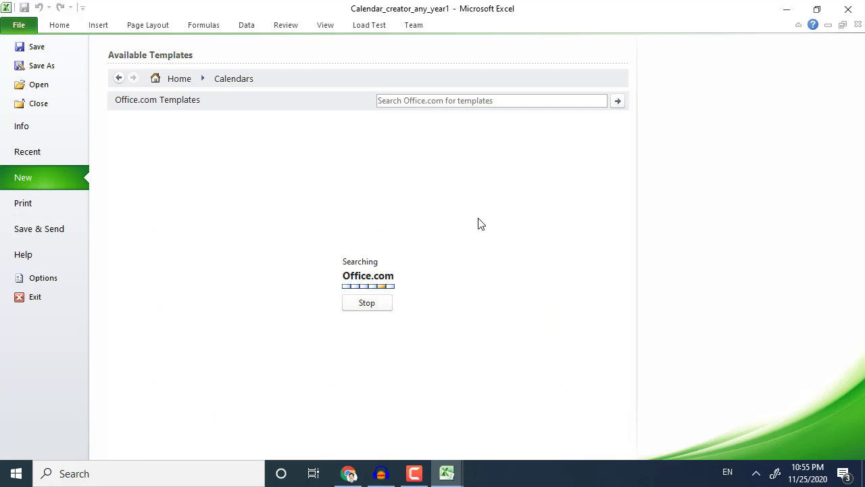
- Create a new workbook from the Seasonal family calendar (any year, Mon-Sun) template
{"action": "scroll", "coordinate": [479, 222], "scroll_direction": "down", "scroll_amount": 2}
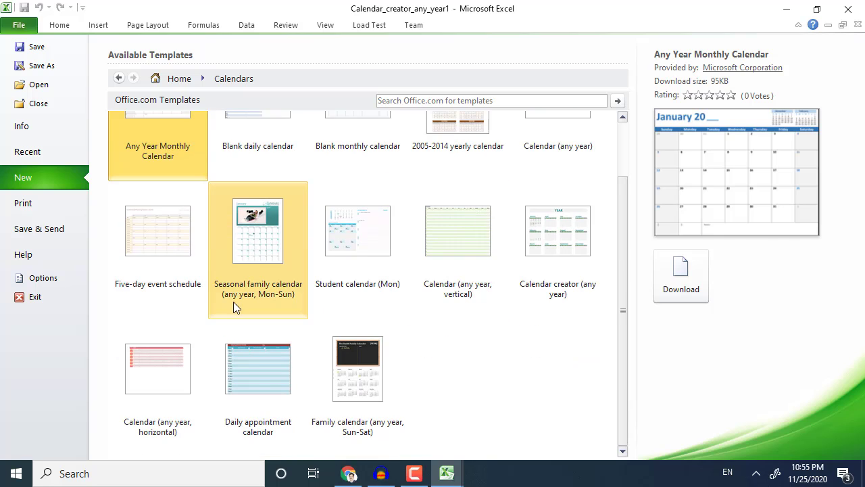
{"action": "left_click", "coordinate": [237, 282]}
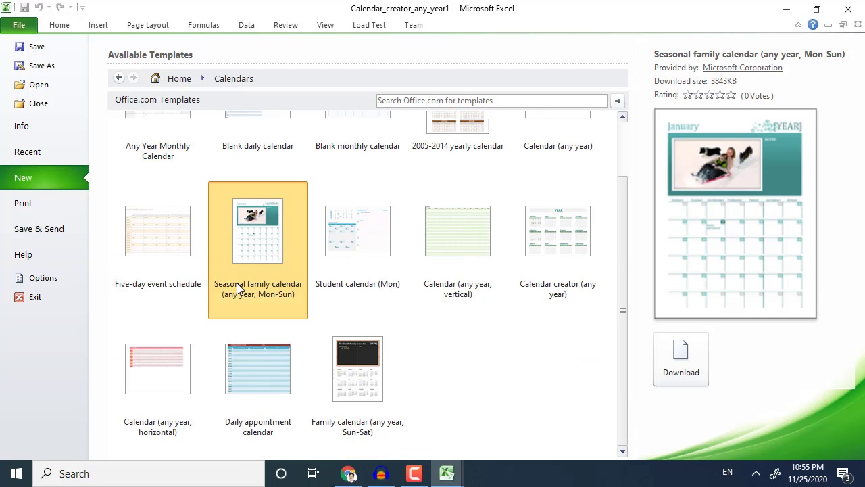
{"action": "left_click", "coordinate": [683, 352]}
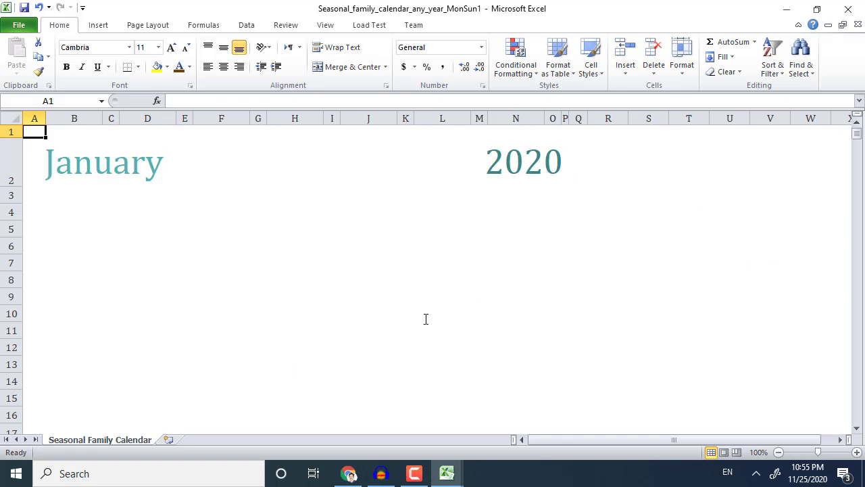
- Replace the picture on the January calendar page with 01.jpg from the Pictures folder
{"action": "scroll", "coordinate": [378, 287], "scroll_direction": "down", "scroll_amount": 14}
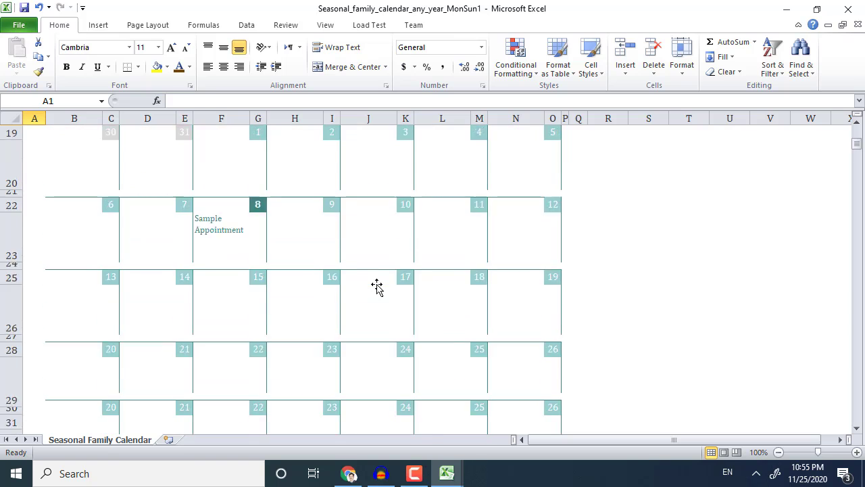
{"action": "scroll", "coordinate": [378, 287], "scroll_direction": "down", "scroll_amount": 4}
{"action": "scroll", "coordinate": [377, 287], "scroll_direction": "up", "scroll_amount": 12}
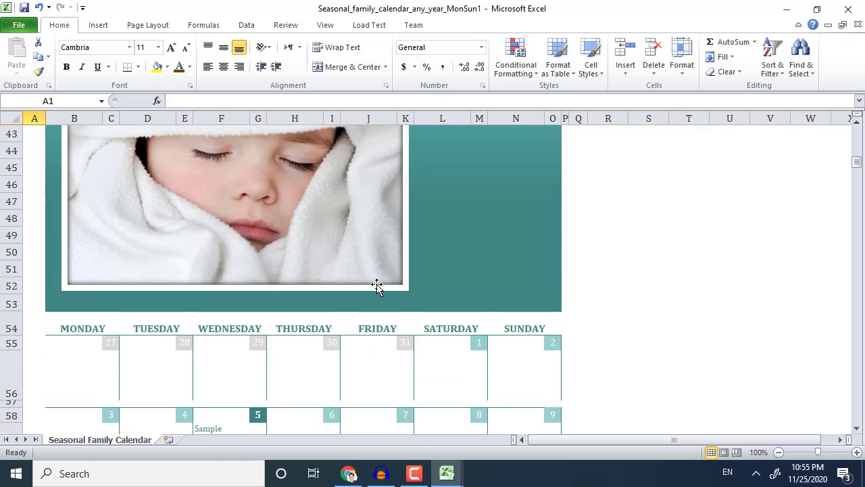
{"action": "scroll", "coordinate": [378, 287], "scroll_direction": "up", "scroll_amount": 3}
{"action": "left_click", "coordinate": [340, 289]}
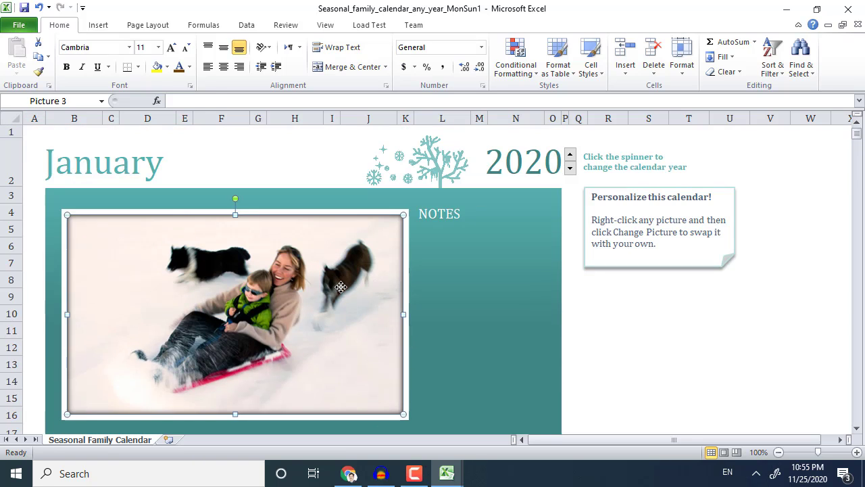
{"action": "double_click", "coordinate": [340, 288]}
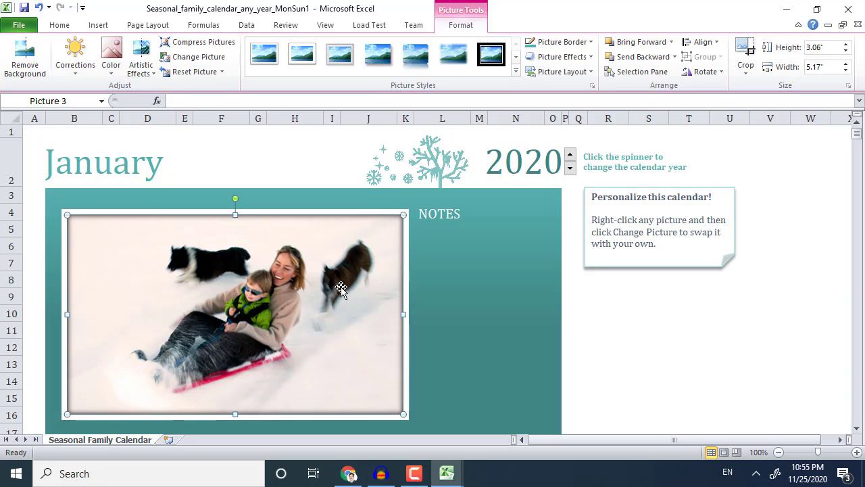
{"action": "left_click", "coordinate": [115, 79]}
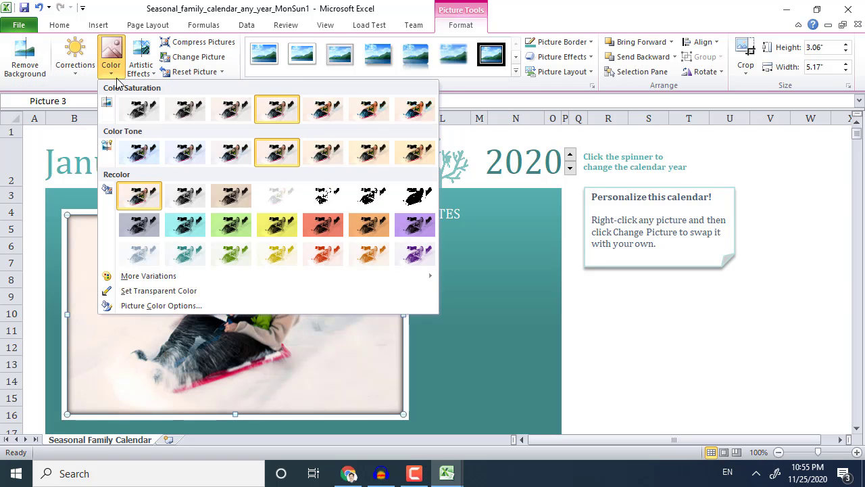
{"action": "left_click", "coordinate": [67, 91]}
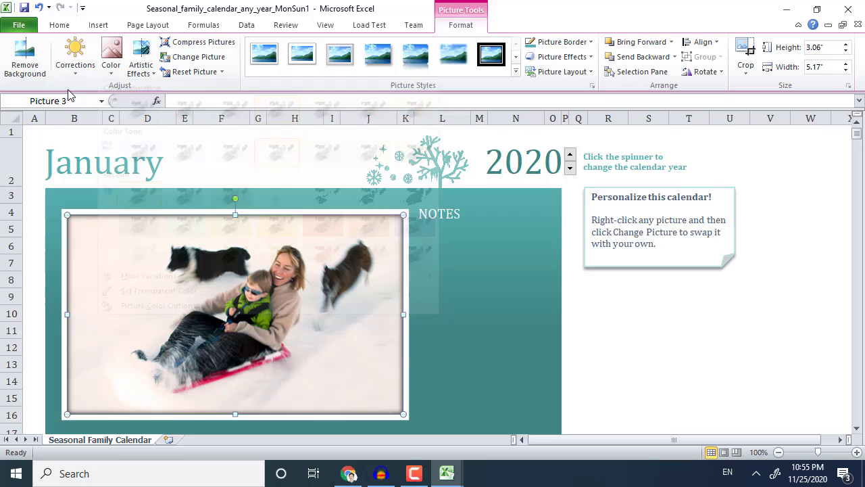
{"action": "left_click", "coordinate": [223, 63]}
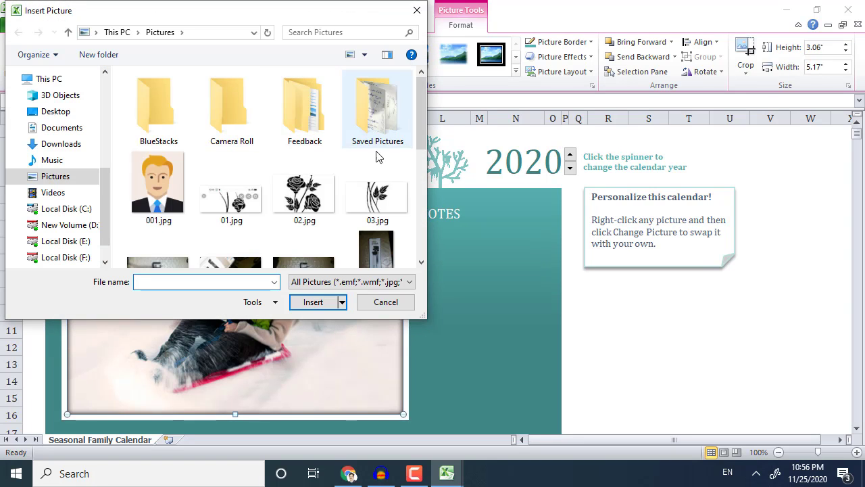
{"action": "left_click", "coordinate": [239, 201]}
{"action": "double_click", "coordinate": [238, 201]}
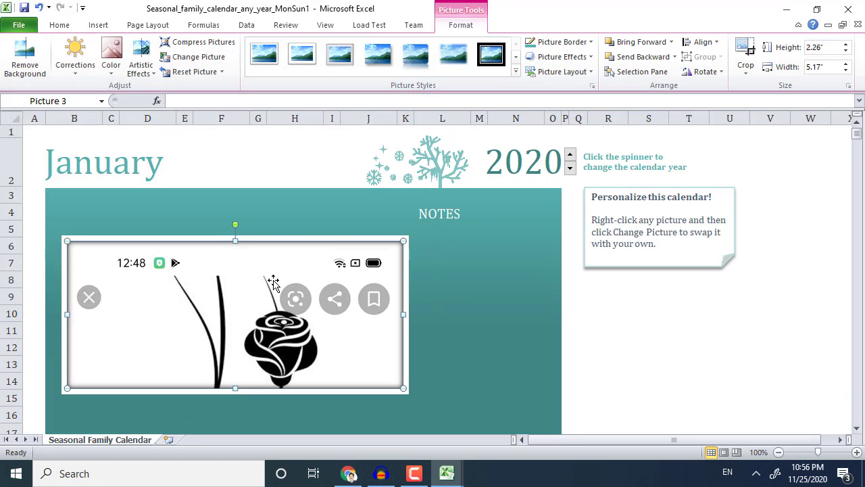
- Set the calendar year to 2021 with the spinner beside the January heading
{"action": "scroll", "coordinate": [278, 290], "scroll_direction": "down", "scroll_amount": 20}
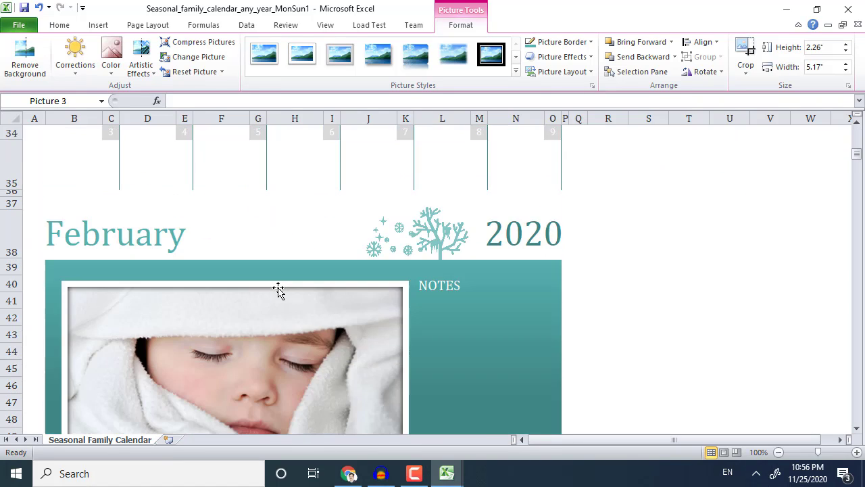
{"action": "scroll", "coordinate": [278, 289], "scroll_direction": "down", "scroll_amount": 17}
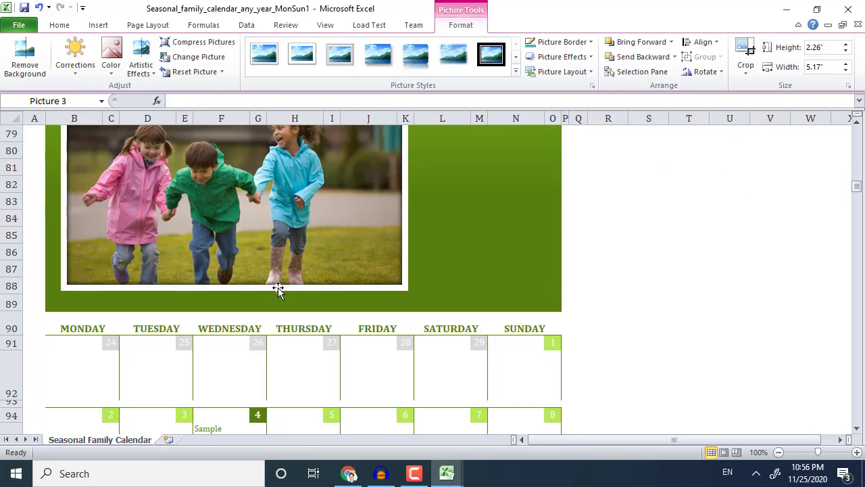
{"action": "scroll", "coordinate": [278, 290], "scroll_direction": "up", "scroll_amount": 20}
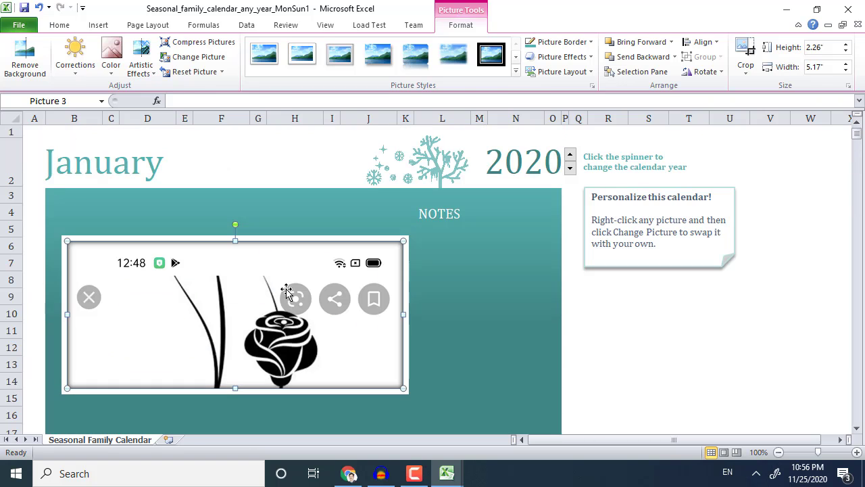
{"action": "left_click", "coordinate": [570, 154]}
- Check the sample appointment on 10 March and open the empty 11 March cell for editing
{"action": "scroll", "coordinate": [519, 249], "scroll_direction": "down", "scroll_amount": 5}
{"action": "scroll", "coordinate": [517, 253], "scroll_direction": "down", "scroll_amount": 20}
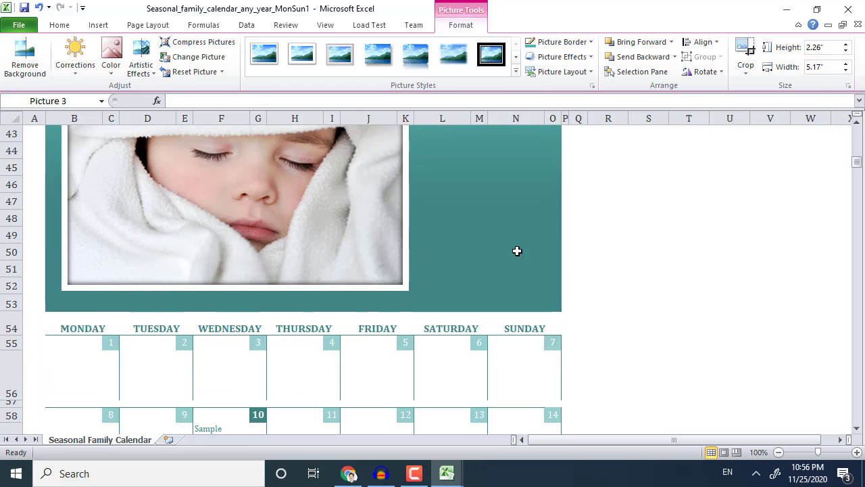
{"action": "scroll", "coordinate": [517, 253], "scroll_direction": "down", "scroll_amount": 5}
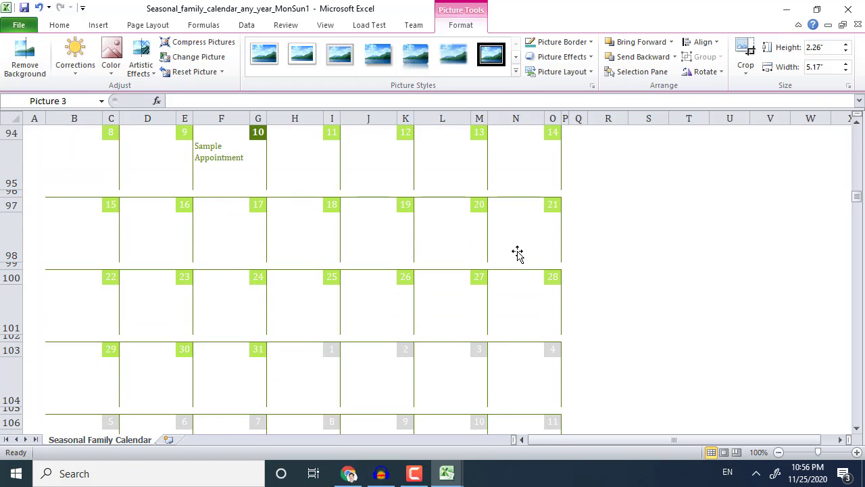
{"action": "scroll", "coordinate": [517, 253], "scroll_direction": "up", "scroll_amount": 2}
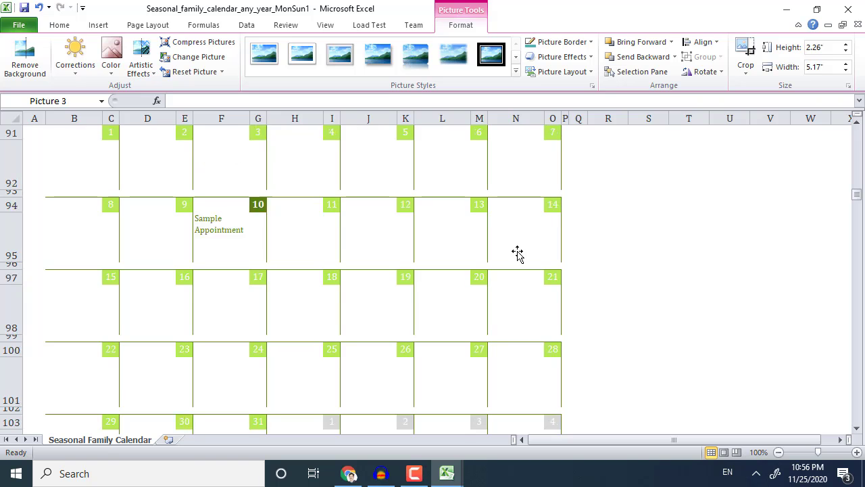
{"action": "left_click", "coordinate": [234, 296]}
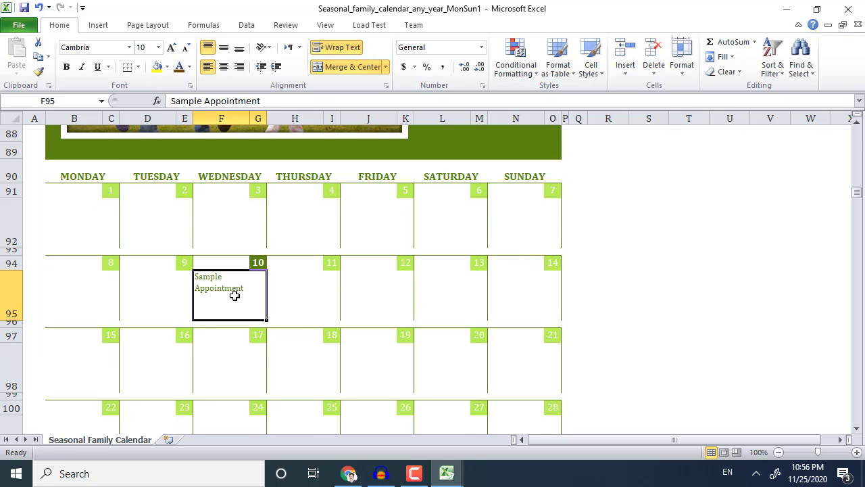
{"action": "left_click", "coordinate": [291, 290]}
{"action": "double_click", "coordinate": [292, 290]}
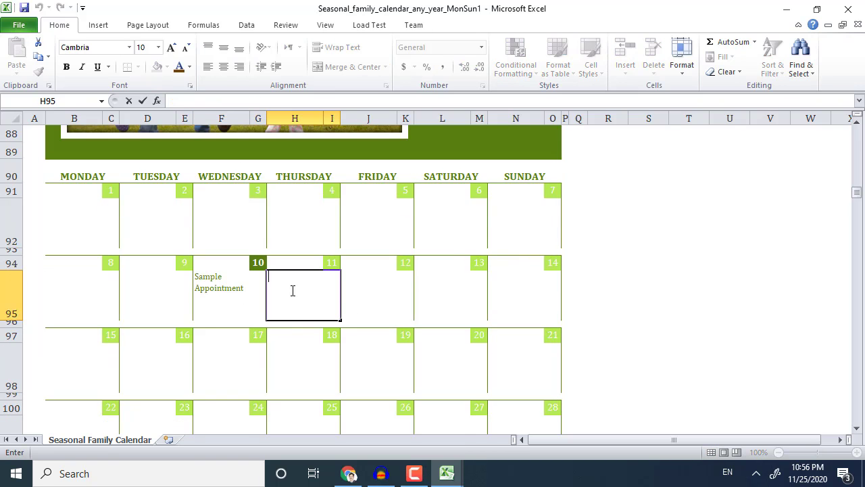
- Look through the calendar pages from March to October, opening the 16 July cell for editing along the way
{"action": "scroll", "coordinate": [343, 297], "scroll_direction": "down", "scroll_amount": 1}
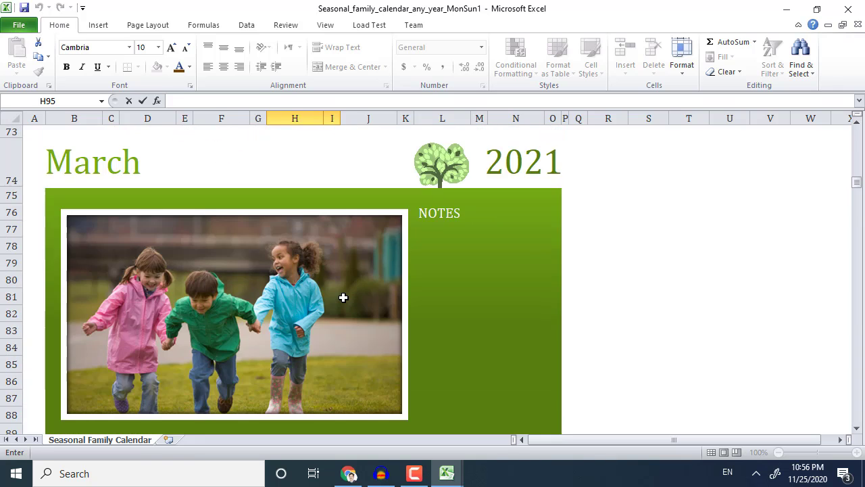
{"action": "scroll", "coordinate": [343, 298], "scroll_direction": "down", "scroll_amount": 20}
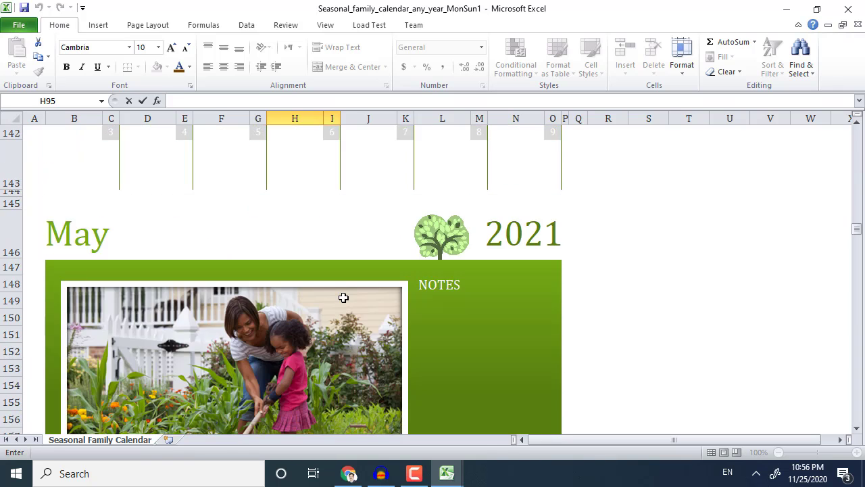
{"action": "scroll", "coordinate": [344, 297], "scroll_direction": "down", "scroll_amount": 13}
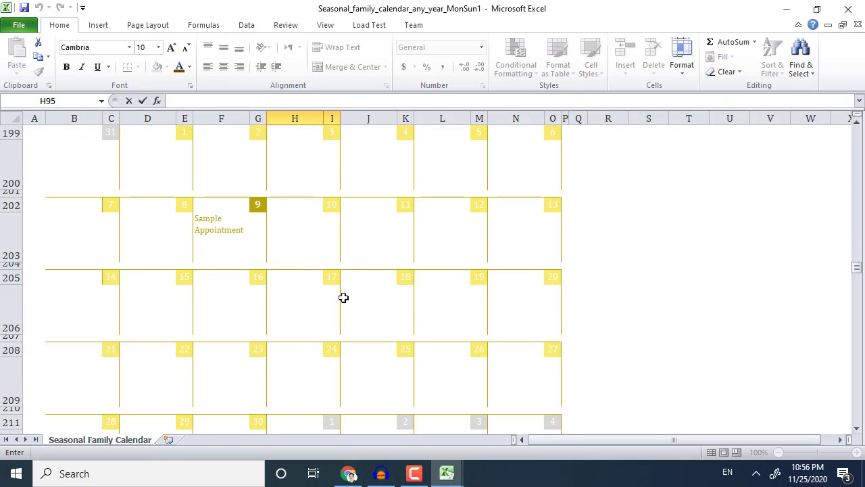
{"action": "scroll", "coordinate": [343, 298], "scroll_direction": "down", "scroll_amount": 12}
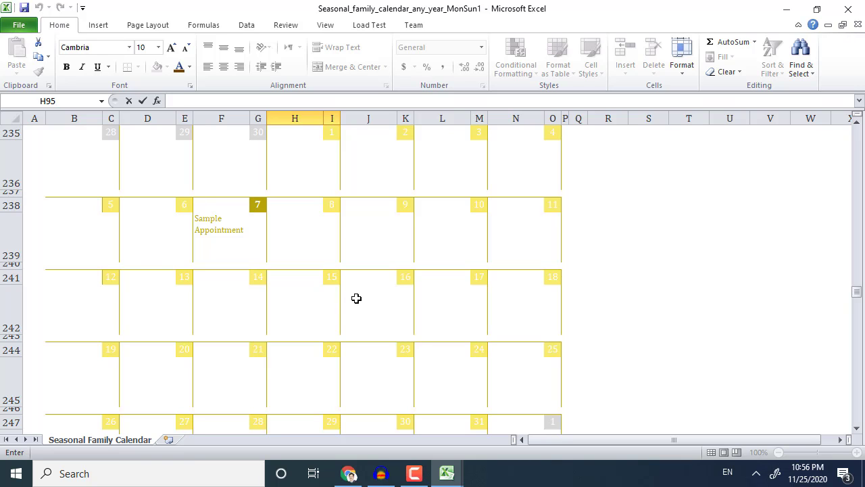
{"action": "double_click", "coordinate": [360, 295]}
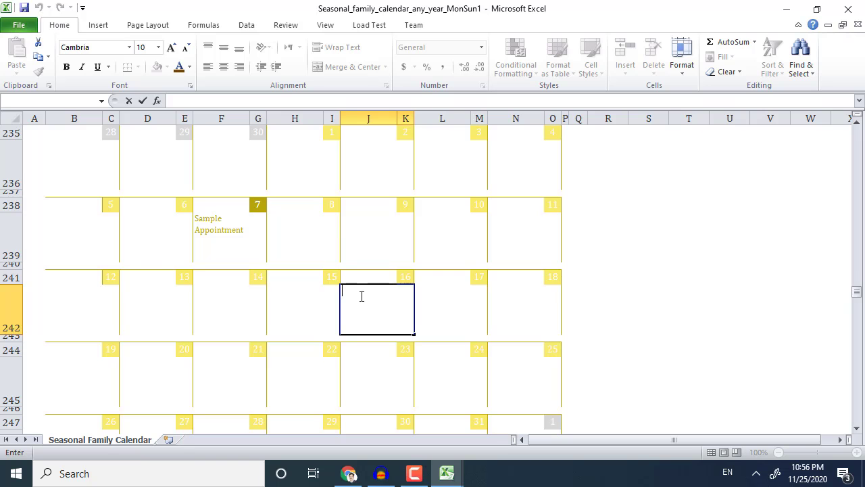
{"action": "scroll", "coordinate": [361, 295], "scroll_direction": "down", "scroll_amount": 16}
{"action": "scroll", "coordinate": [360, 297], "scroll_direction": "up", "scroll_amount": 5}
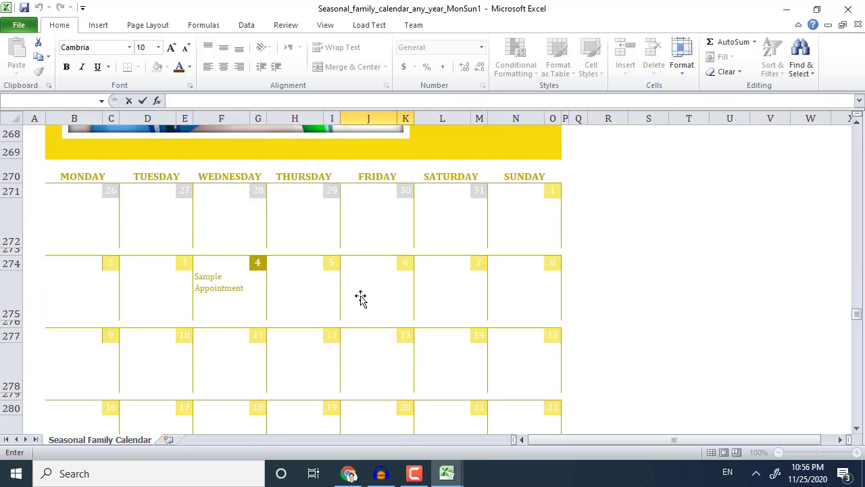
{"action": "scroll", "coordinate": [360, 298], "scroll_direction": "up", "scroll_amount": 10}
{"action": "scroll", "coordinate": [361, 296], "scroll_direction": "down", "scroll_amount": 7}
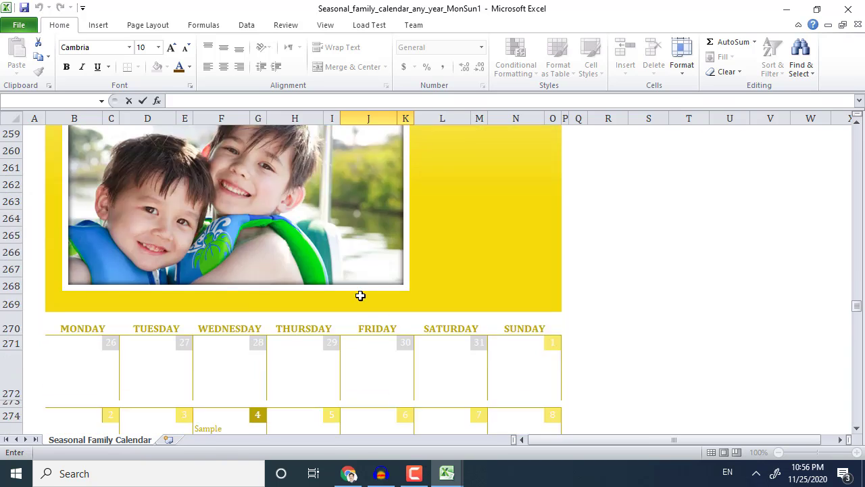
{"action": "scroll", "coordinate": [360, 296], "scroll_direction": "down", "scroll_amount": 19}
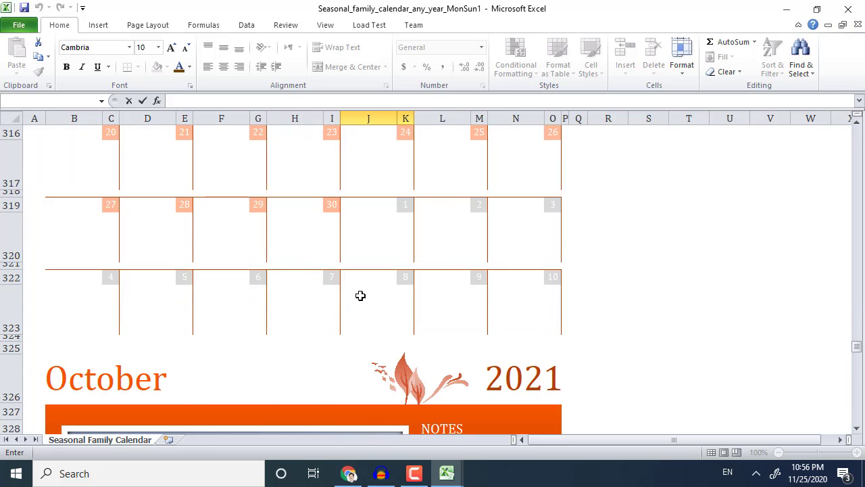
{"action": "scroll", "coordinate": [360, 296], "scroll_direction": "down", "scroll_amount": 4}
{"action": "scroll", "coordinate": [361, 296], "scroll_direction": "down", "scroll_amount": 5}
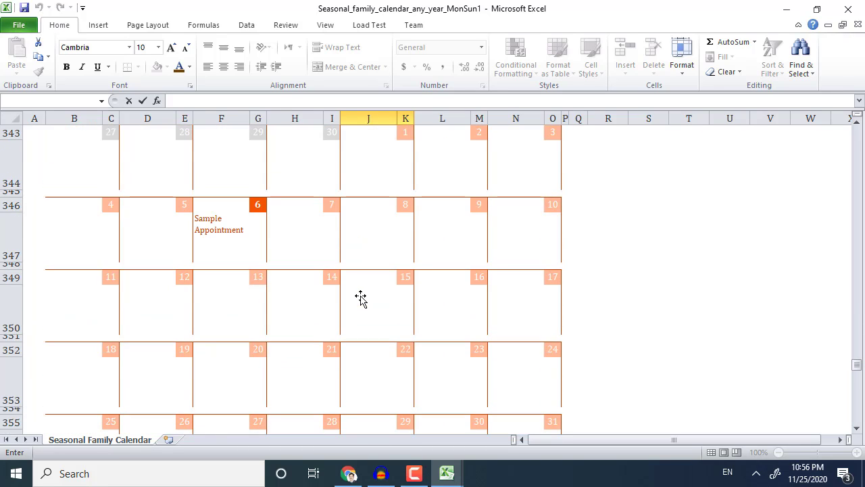